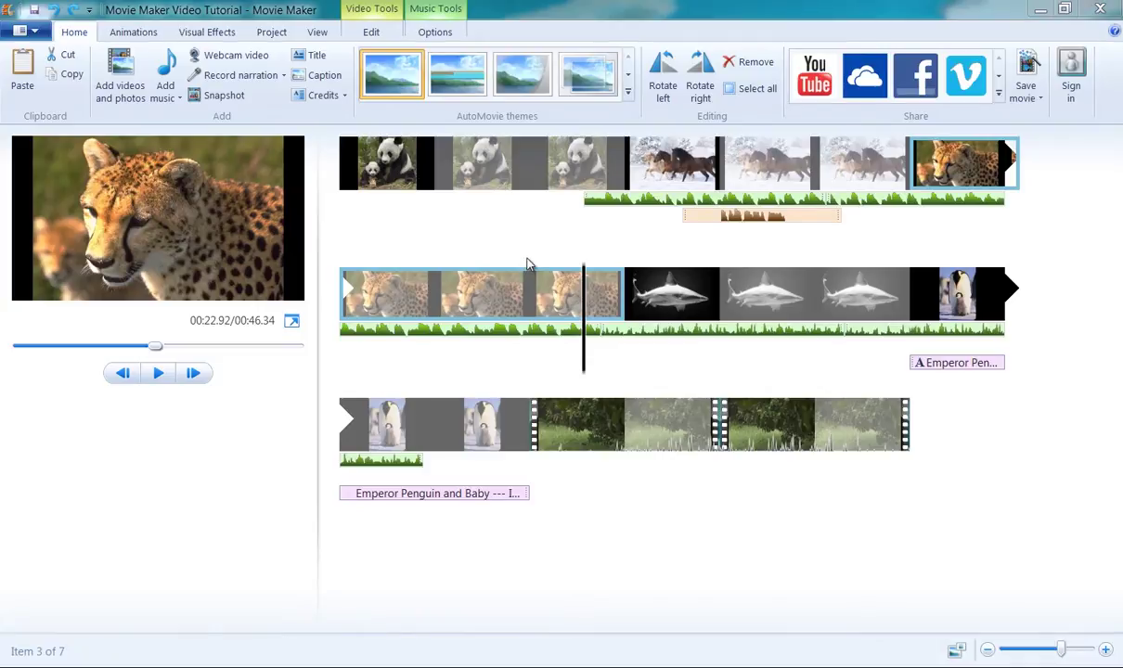
Select the first panda clip so the playhead returns to 00:00.00.
left_click(343, 183)
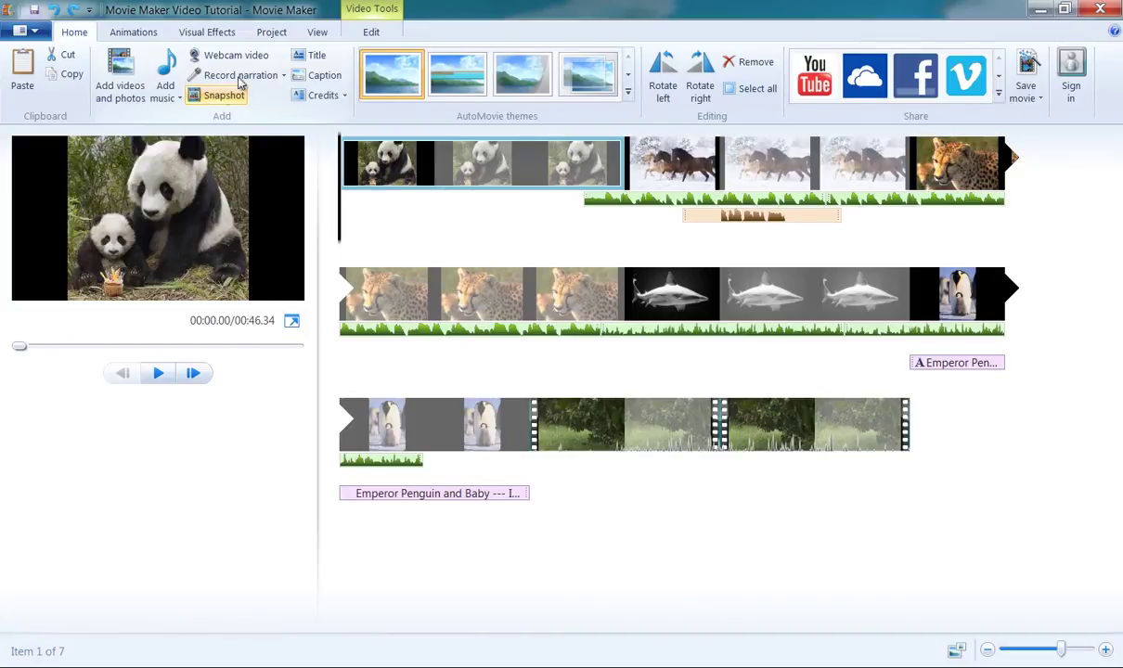
Insert a title before the panda clip and replace 'Movie Maker Video Tutorial' with MY PROJECT.
left_click(316, 56)
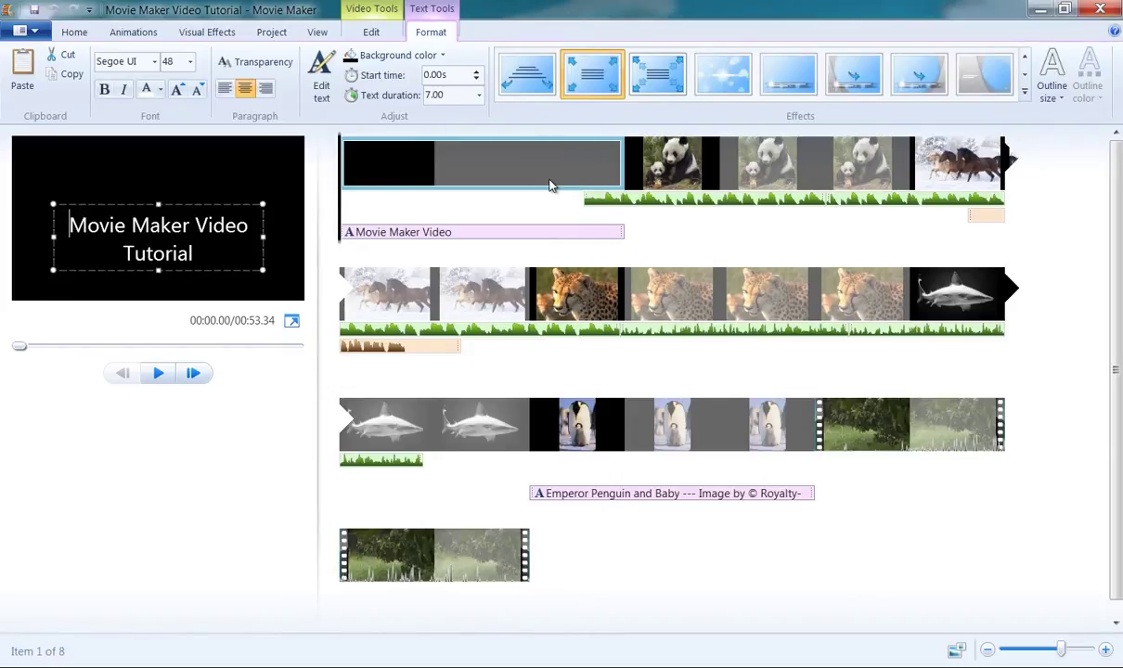
left_click(467, 234)
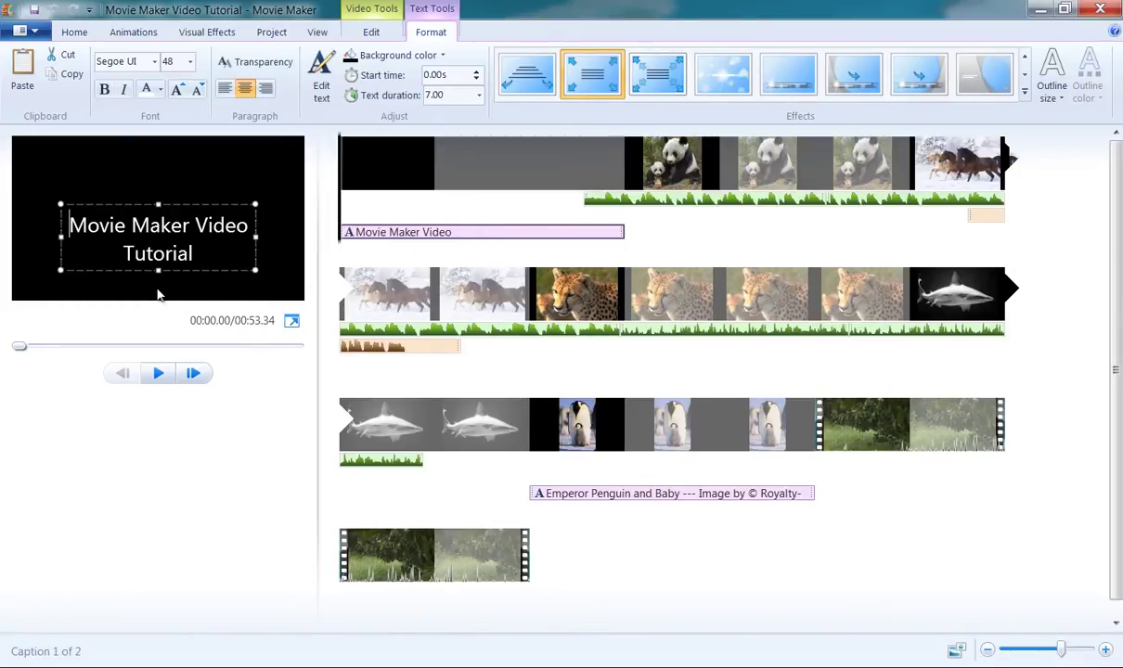
double_click(173, 247)
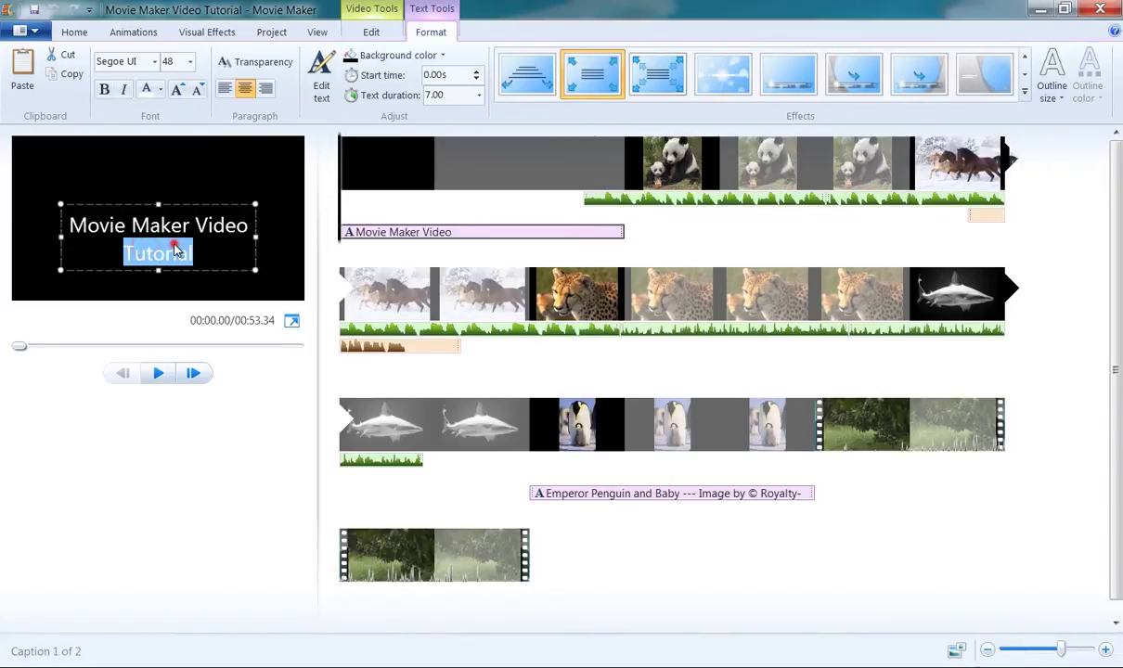
left_click_drag(190, 252, 96, 223)
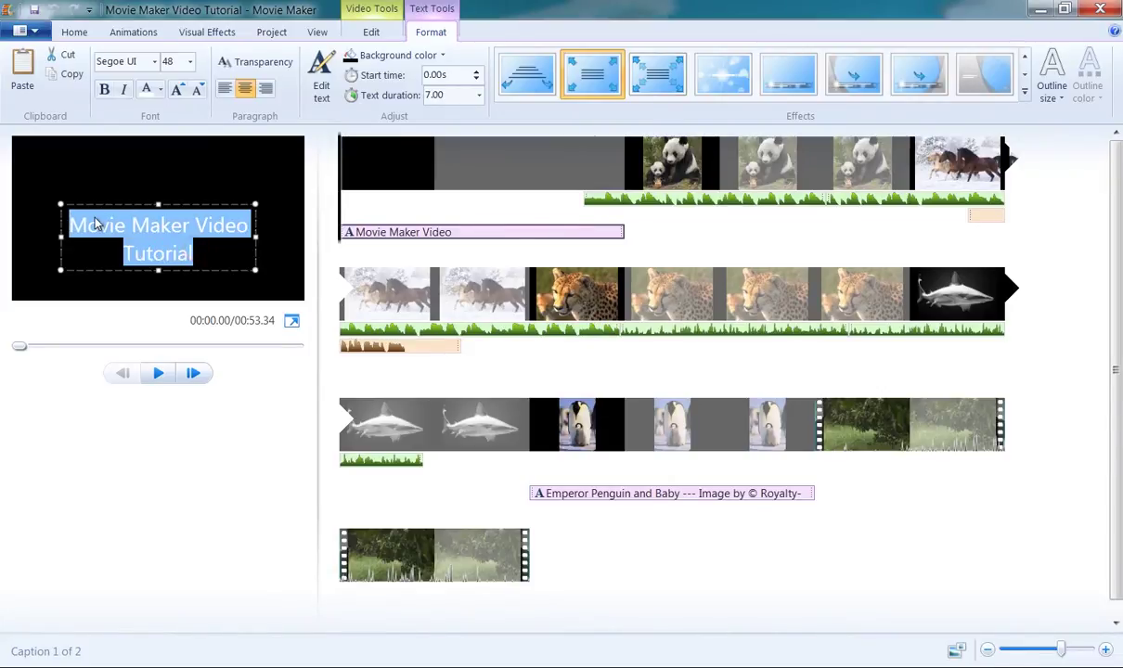
type("MY P")
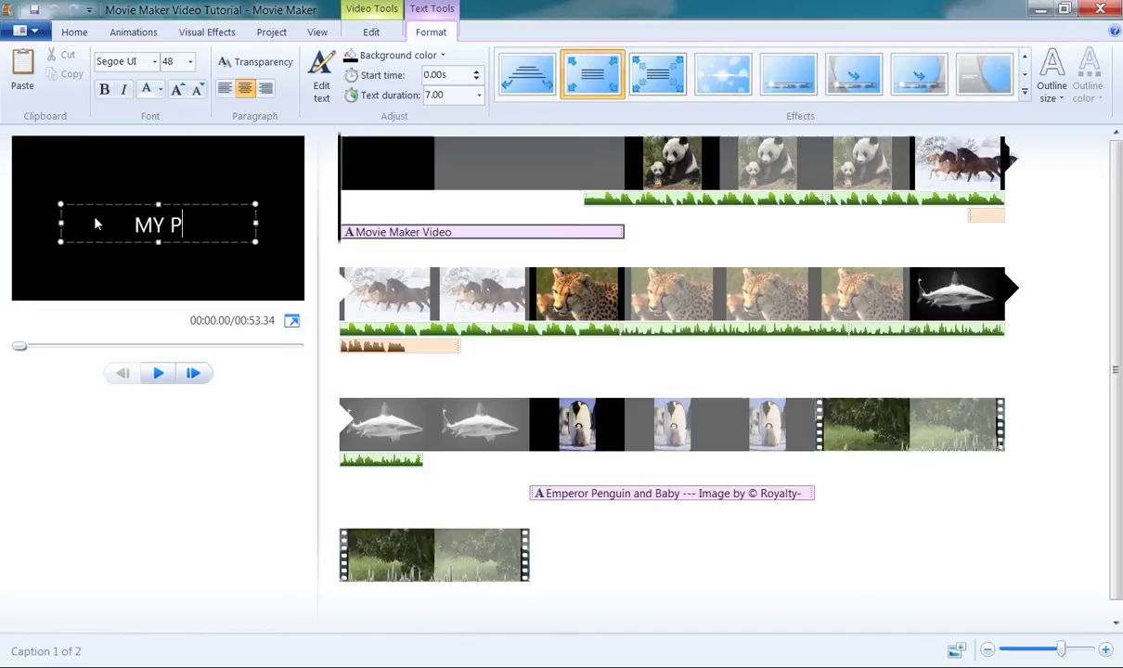
type("ROJECT")
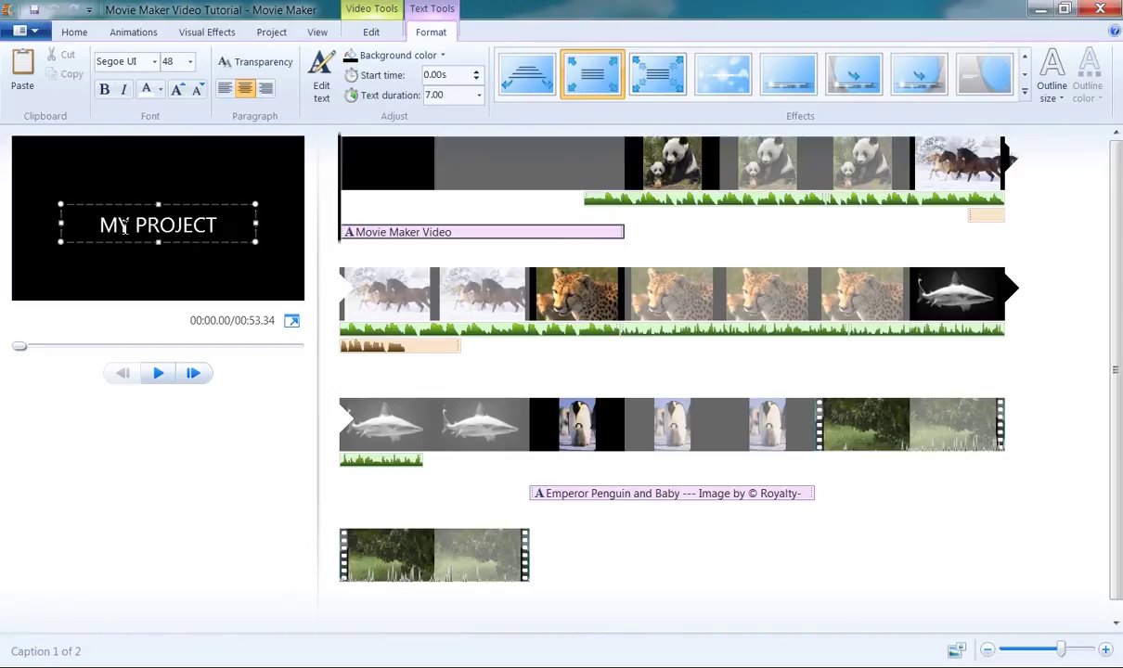
Keep the MY PROJECT title at font size 48 and raise its transparency slightly.
left_click(157, 63)
left_click(189, 61)
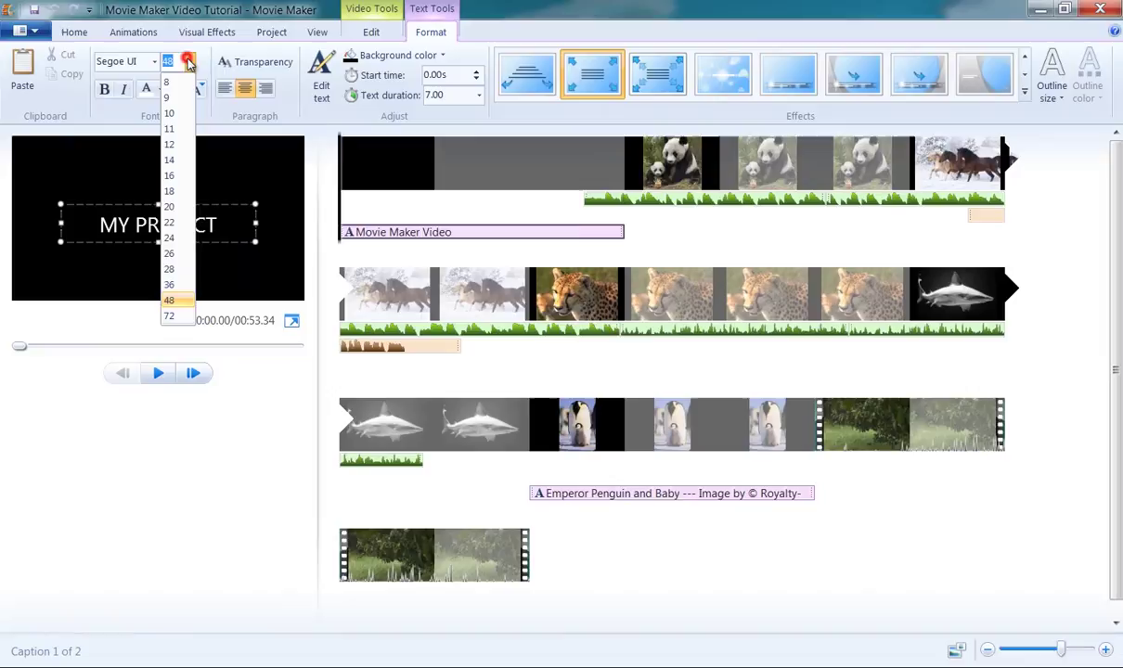
left_click(119, 123)
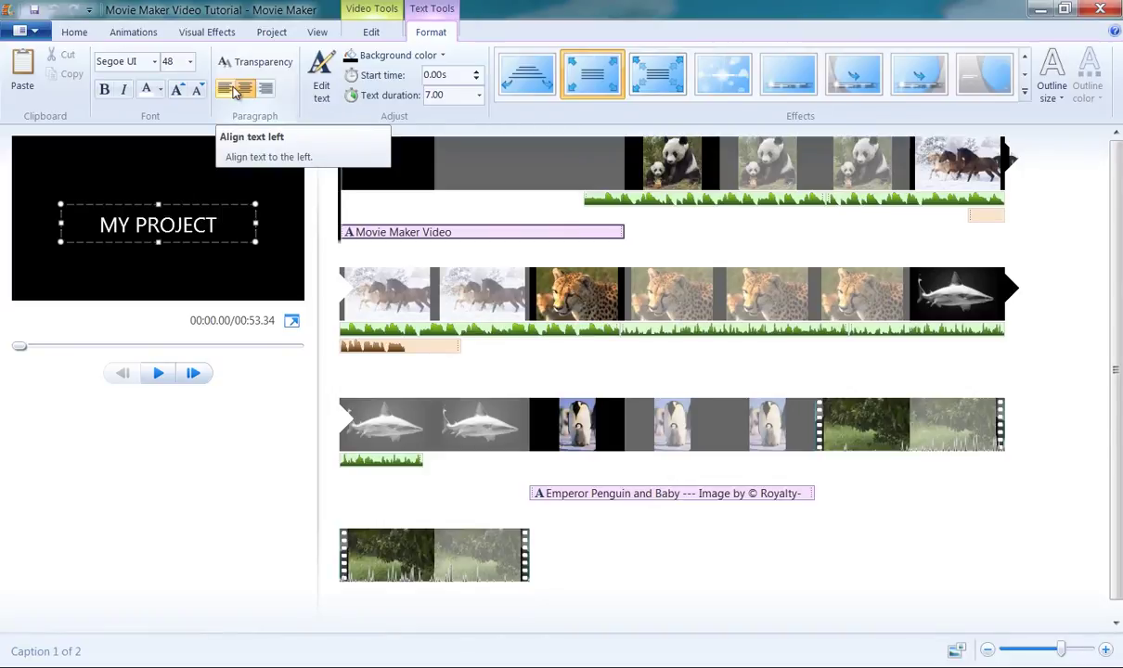
left_click(280, 63)
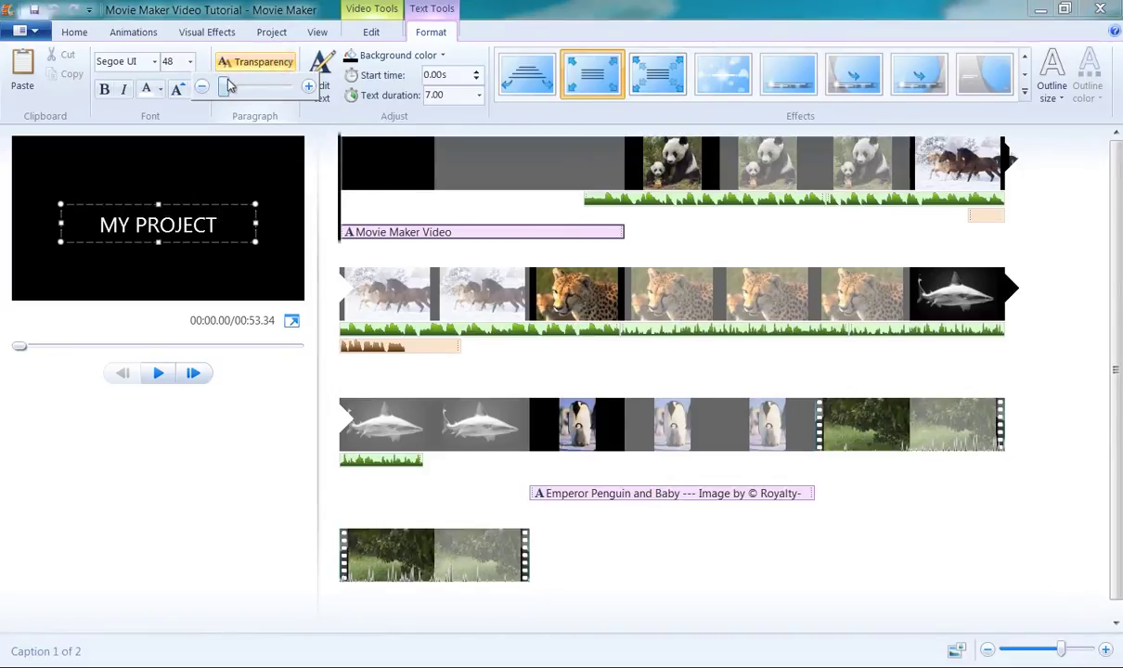
mouse_move(226, 86)
left_mouse_down()
mouse_move(260, 86)
mouse_move(239, 89)
left_mouse_up()
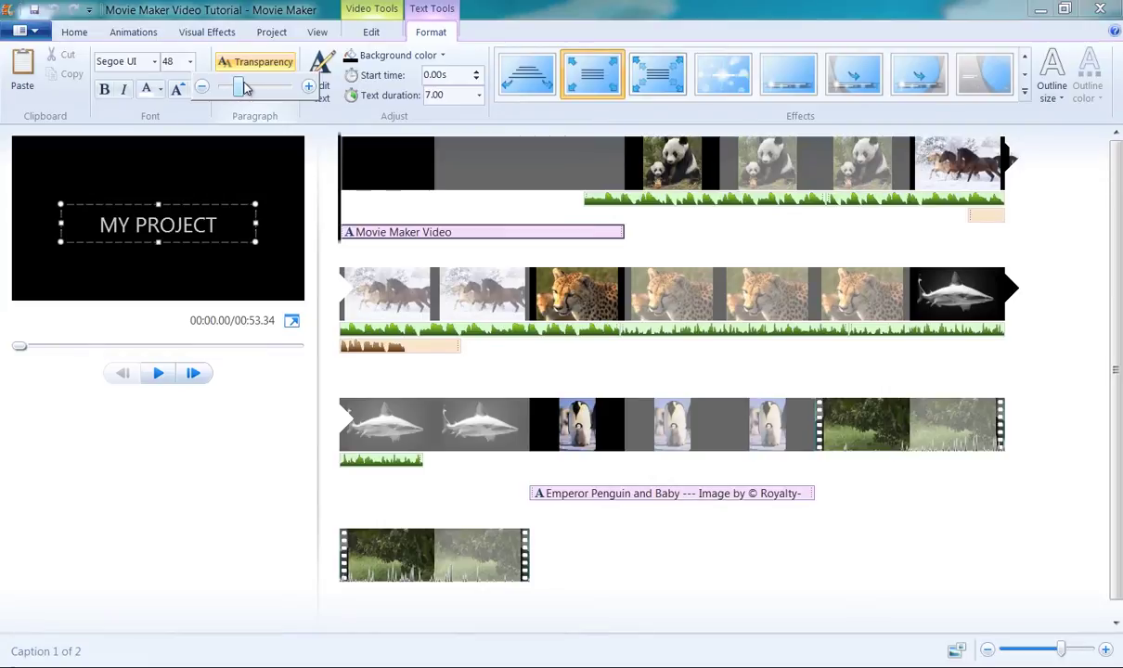
left_click(538, 110)
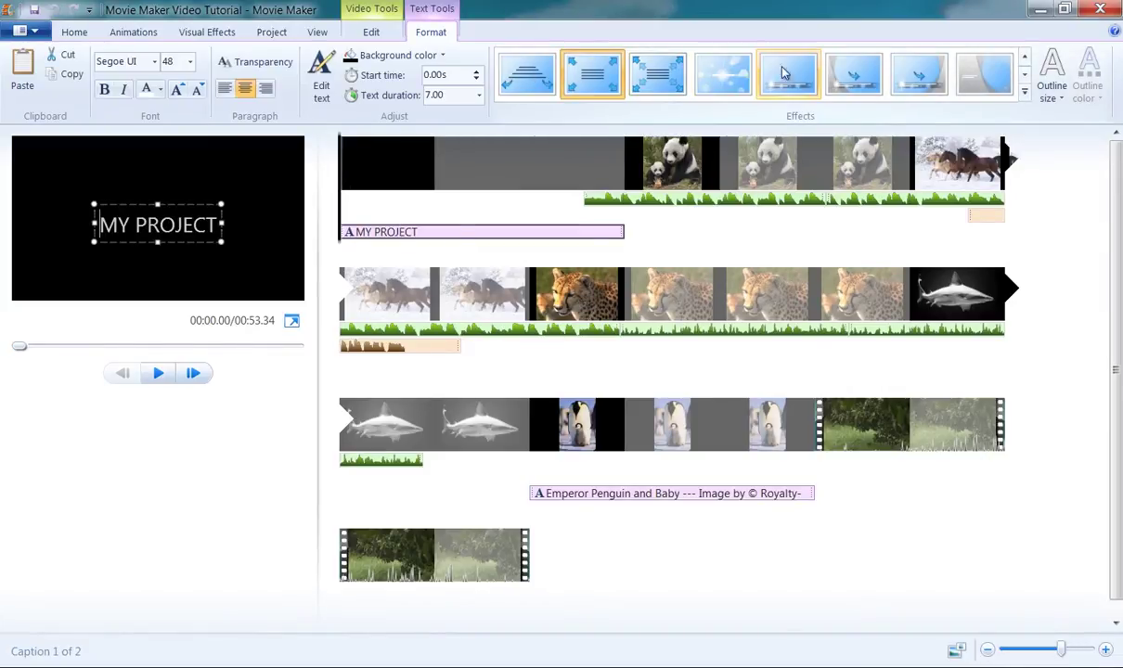
Apply the second Cinematic effect from the full text effects gallery to the title.
left_click(1024, 94)
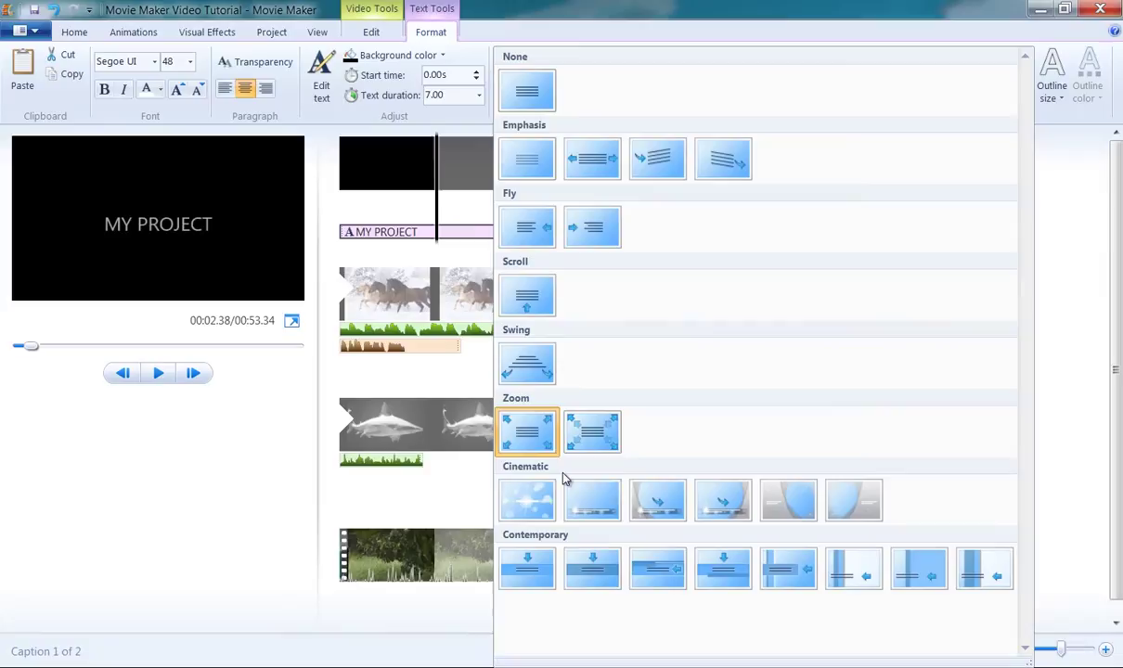
left_click(575, 495)
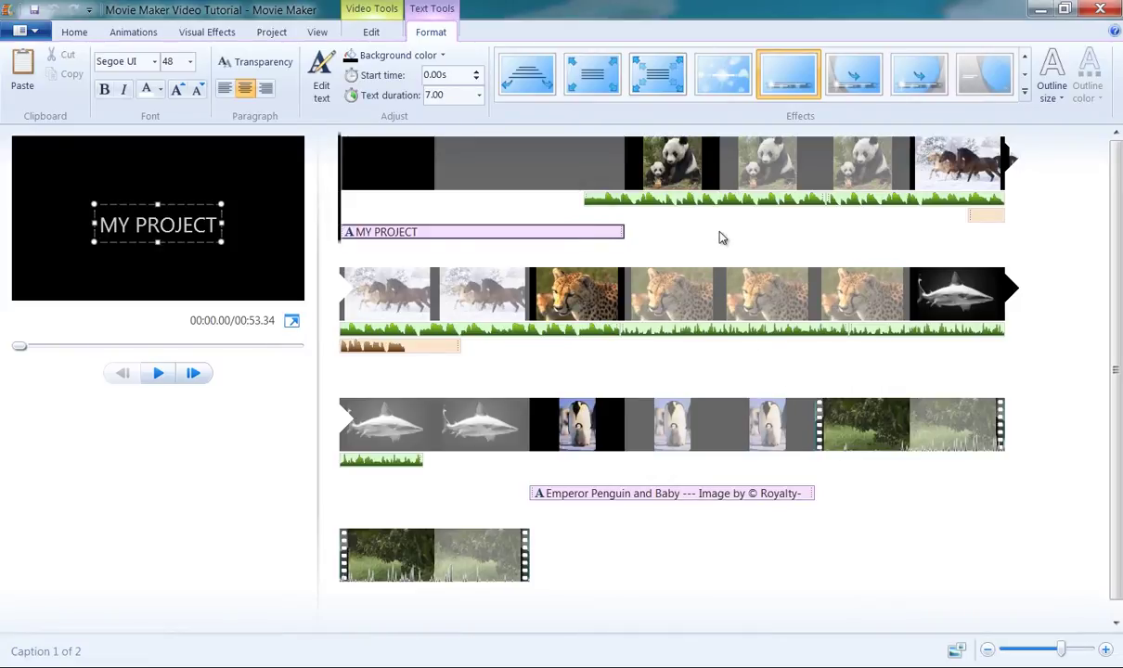
Add a placeholder caption to the panda clip and set its text duration to 4.00 seconds.
left_click(702, 162)
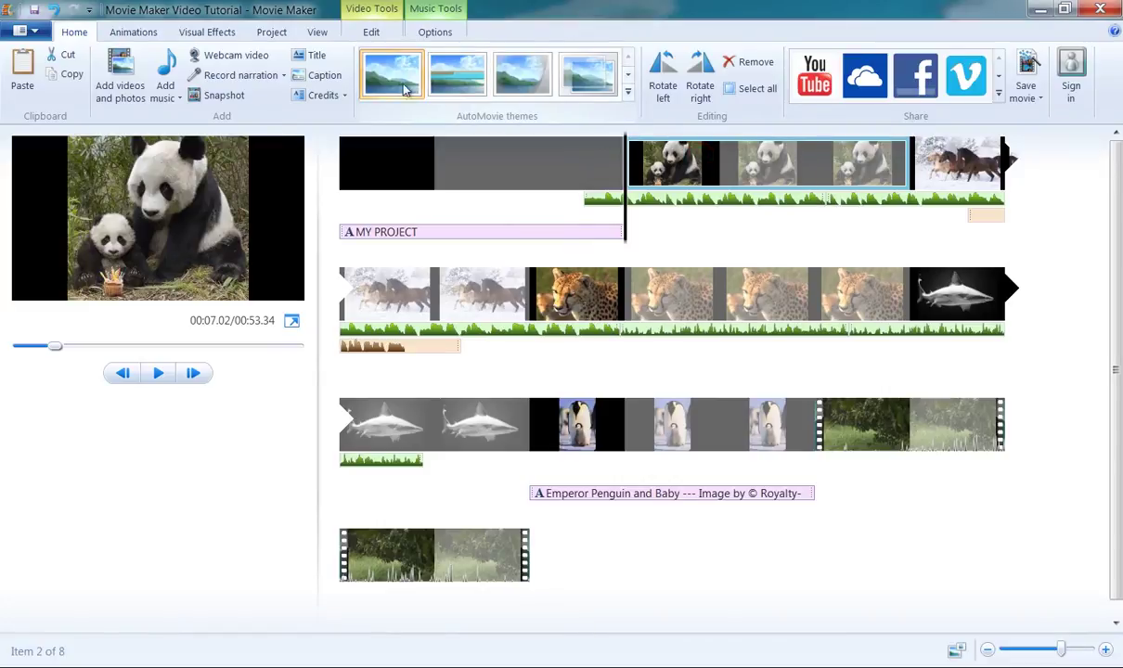
left_click(322, 75)
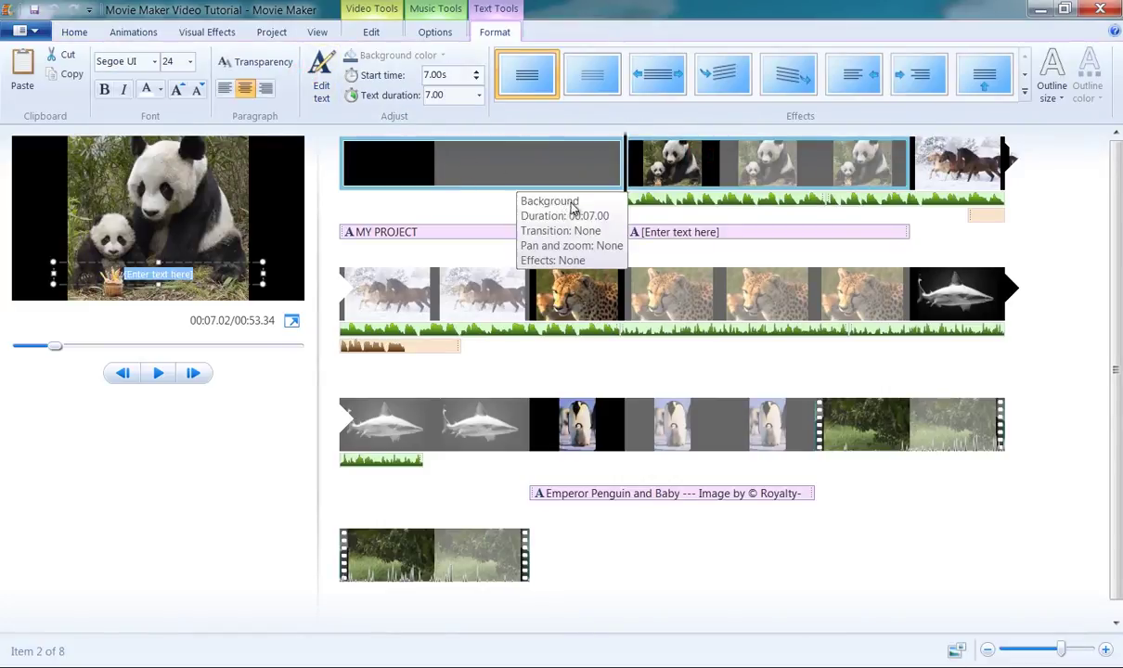
left_click(641, 253)
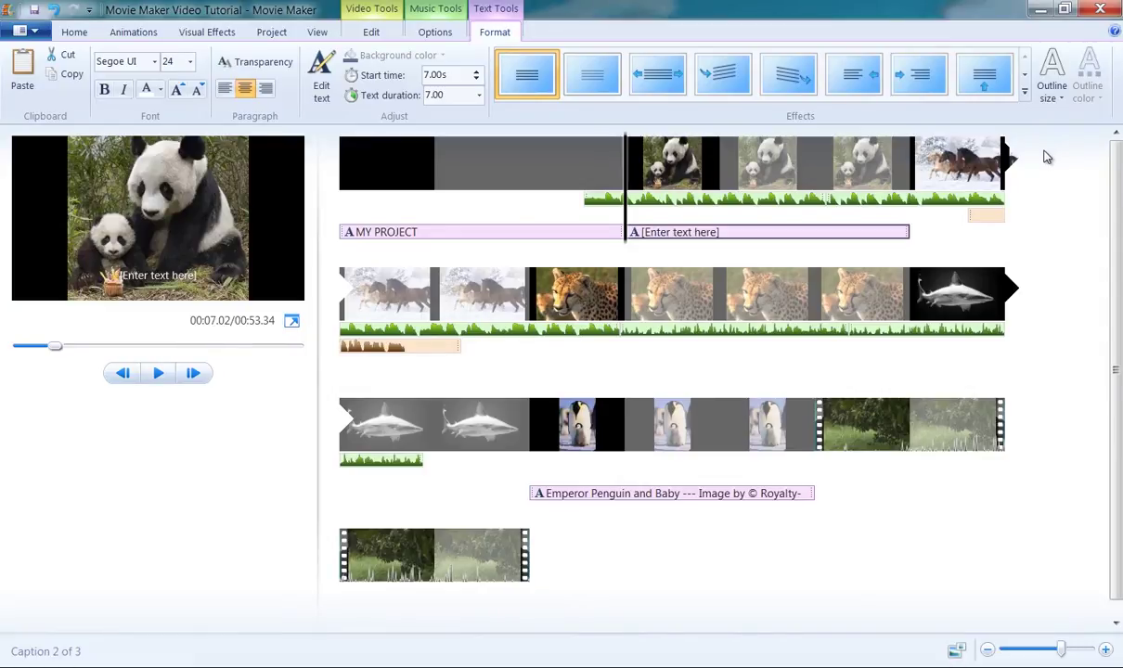
left_click(479, 94)
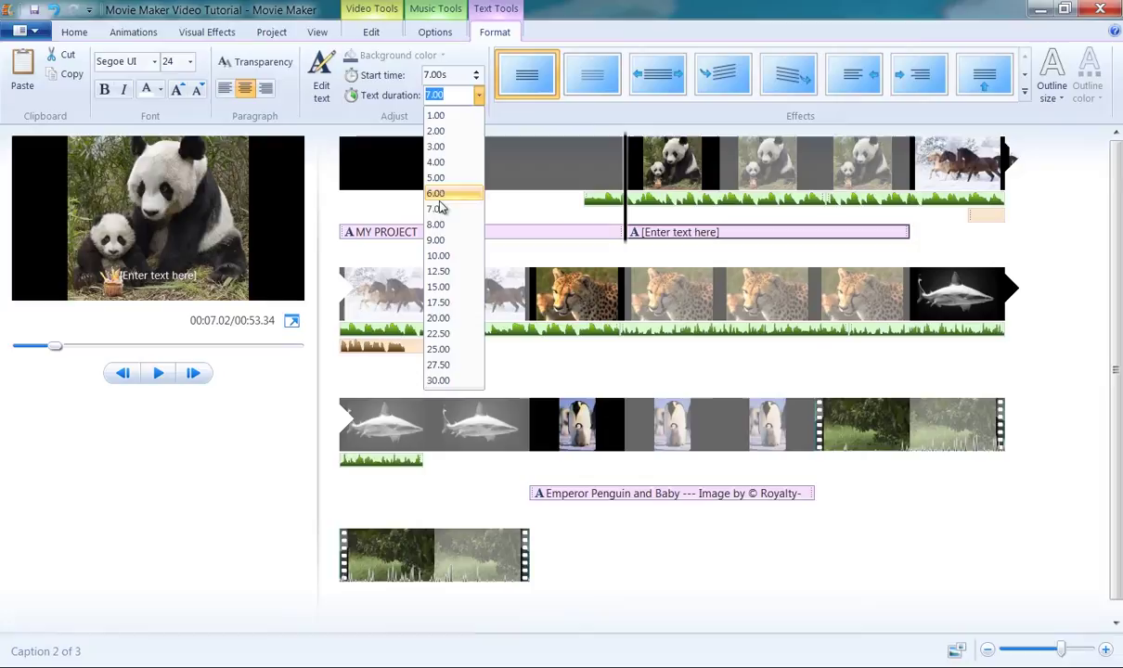
left_click(441, 162)
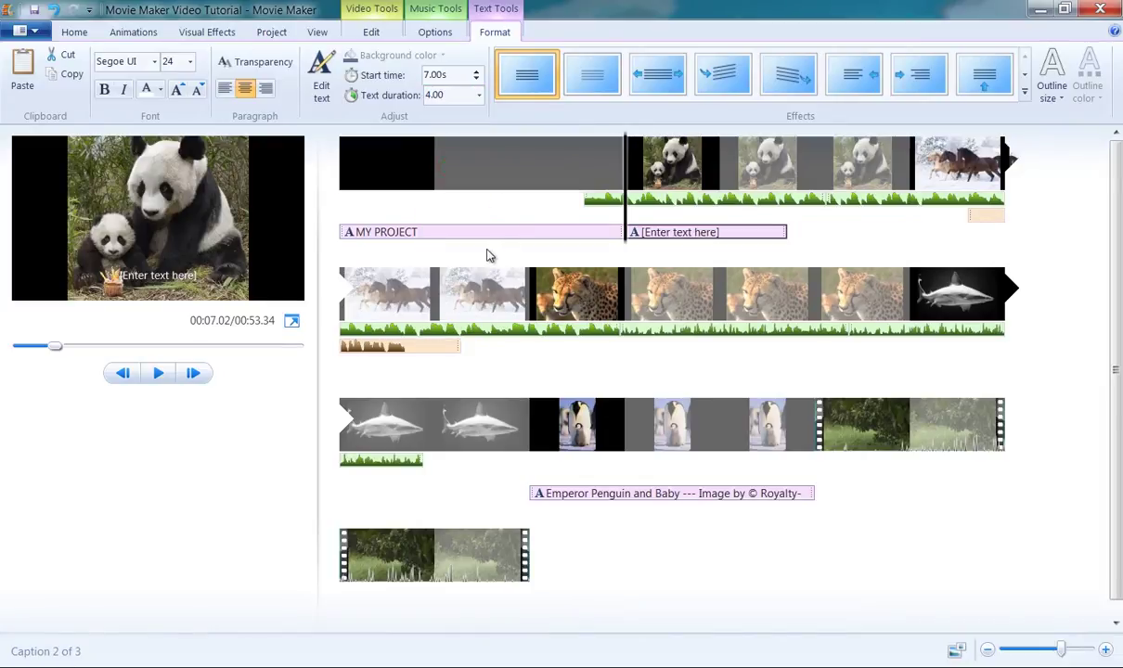
left_click(74, 32)
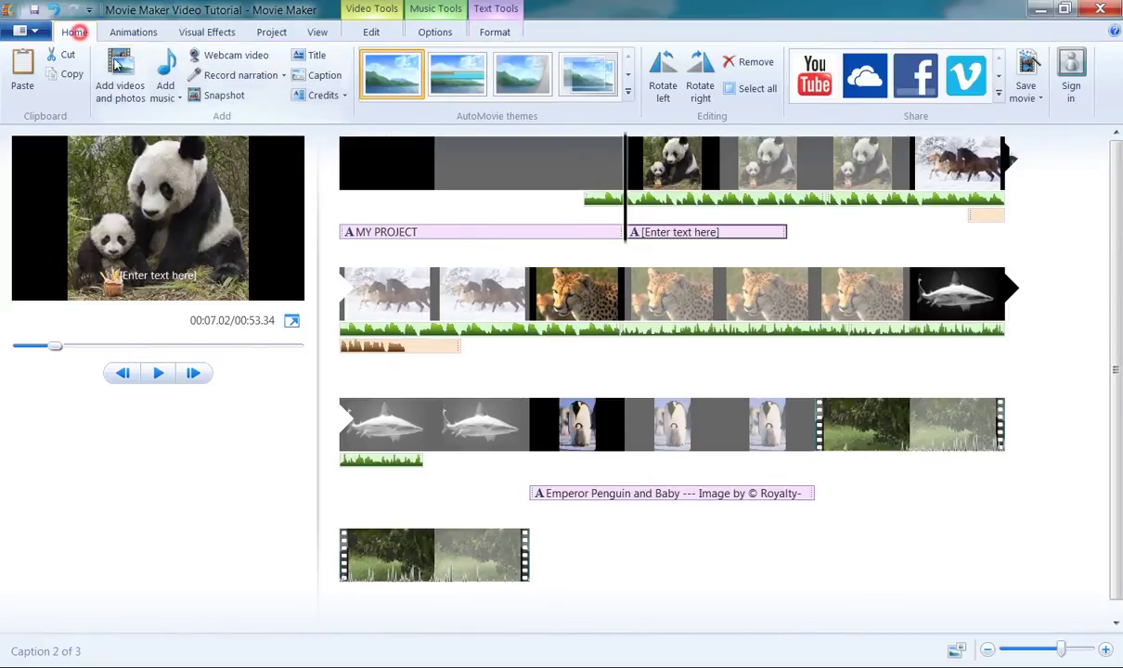
left_click(299, 97)
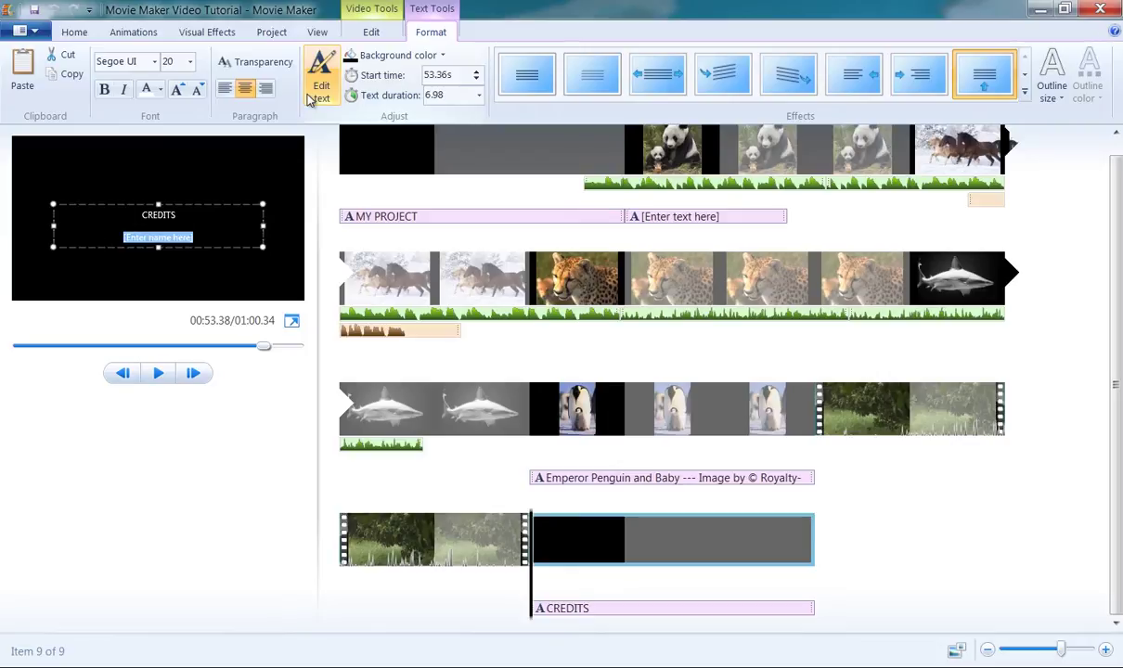
left_click(688, 219)
left_click_drag(764, 232, 807, 237)
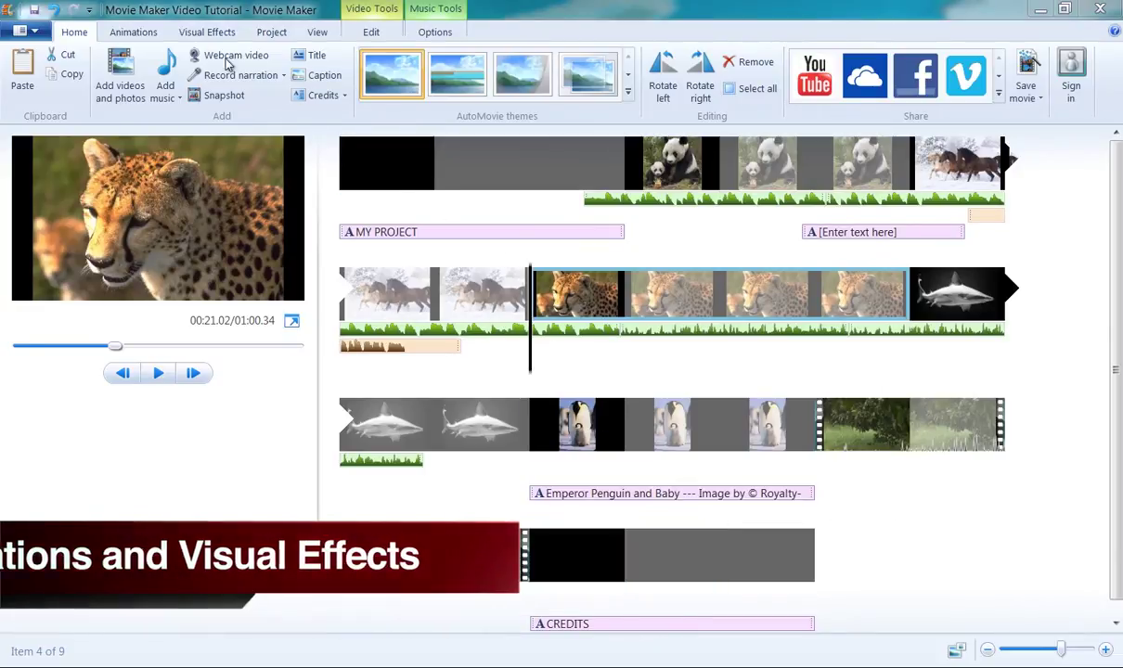
Apply the 1.50-second Diagonal - cross out transition to the penguin clip.
left_click(138, 33)
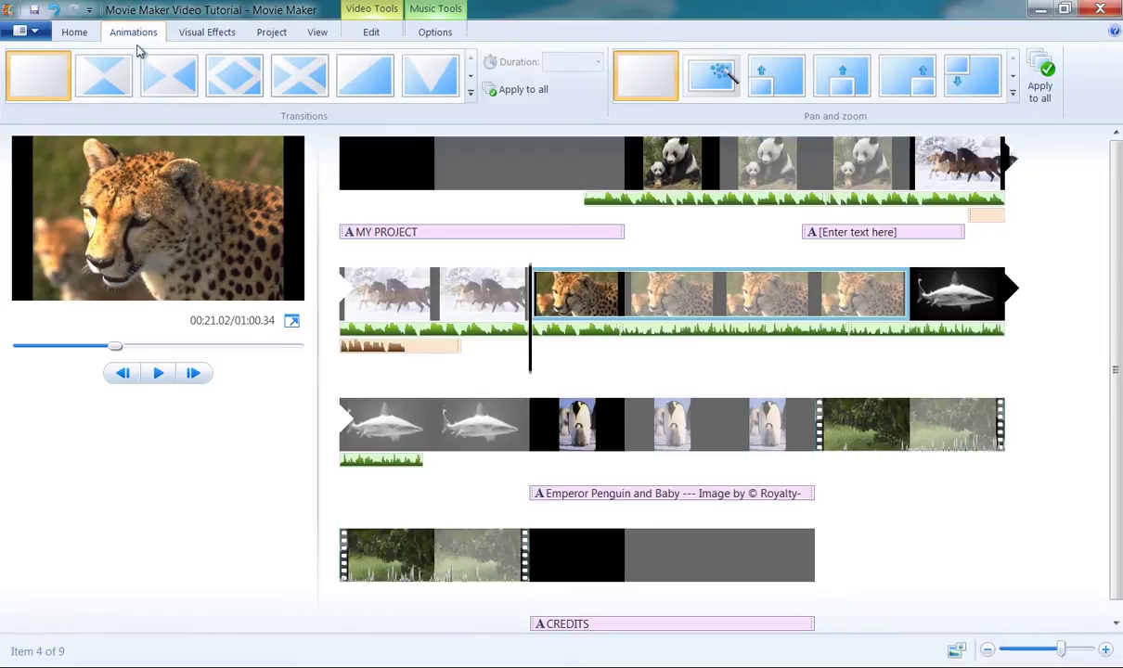
left_click(625, 424)
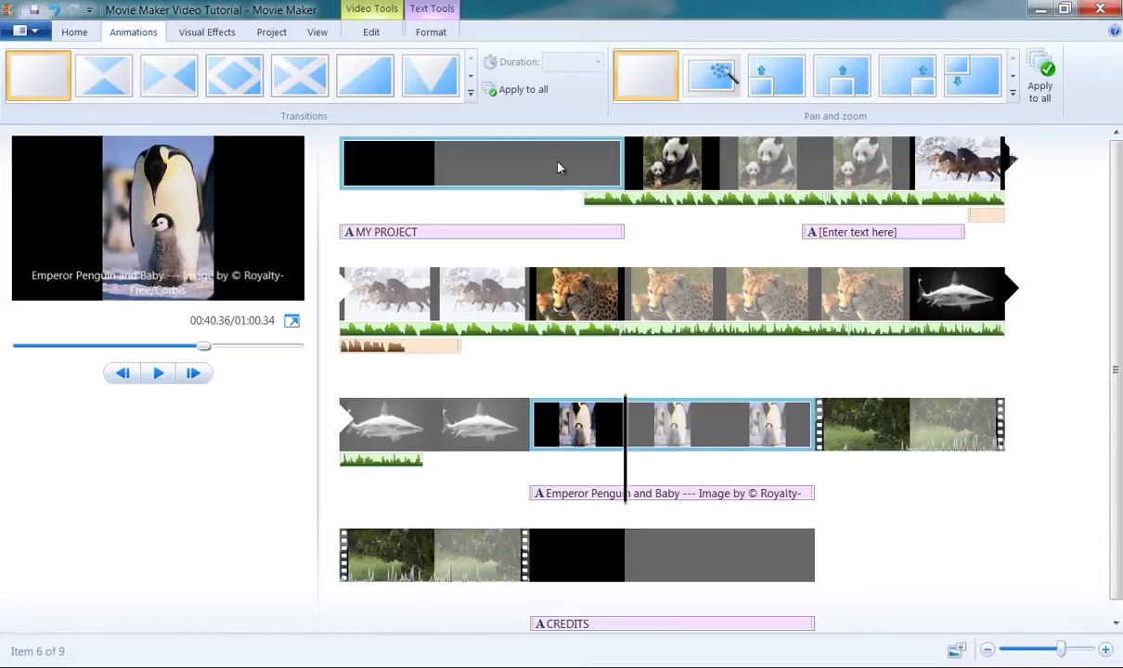
left_click(469, 96)
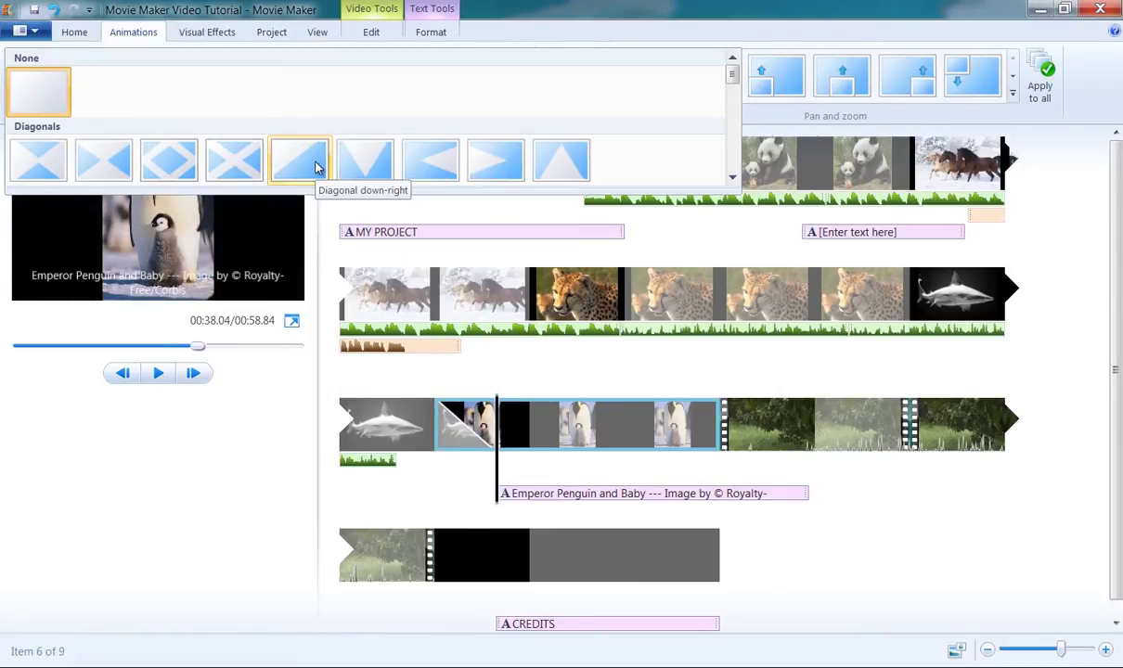
left_click(255, 162)
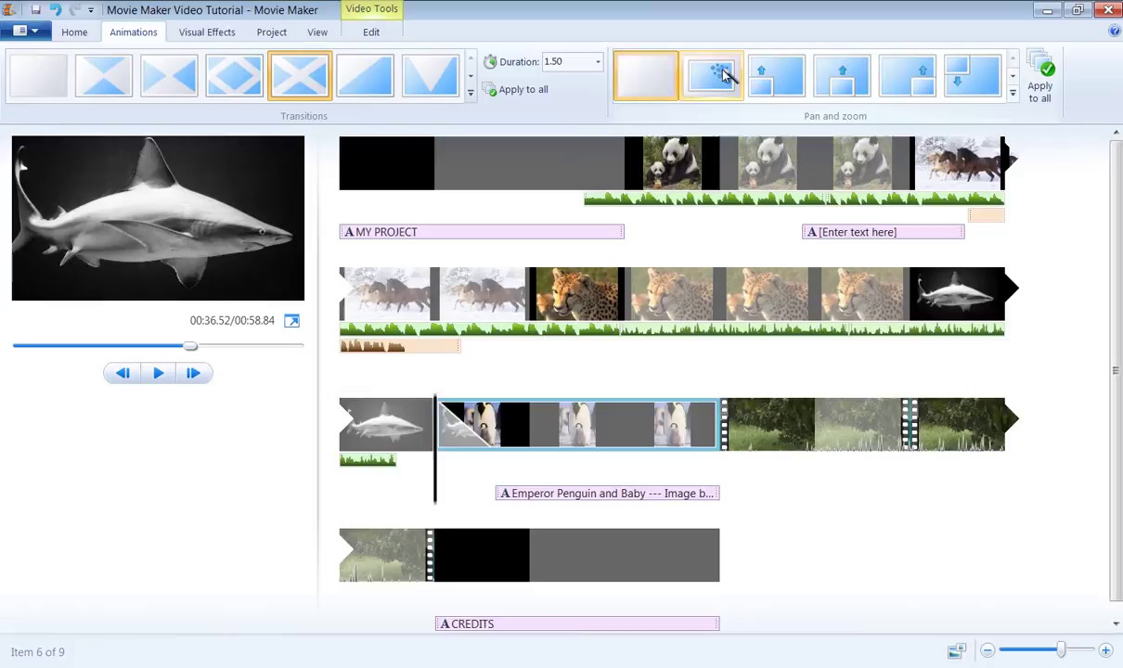
Apply a pan-and-zoom preset to the penguin clip, then reset it to No pan and zoom.
left_click(707, 78)
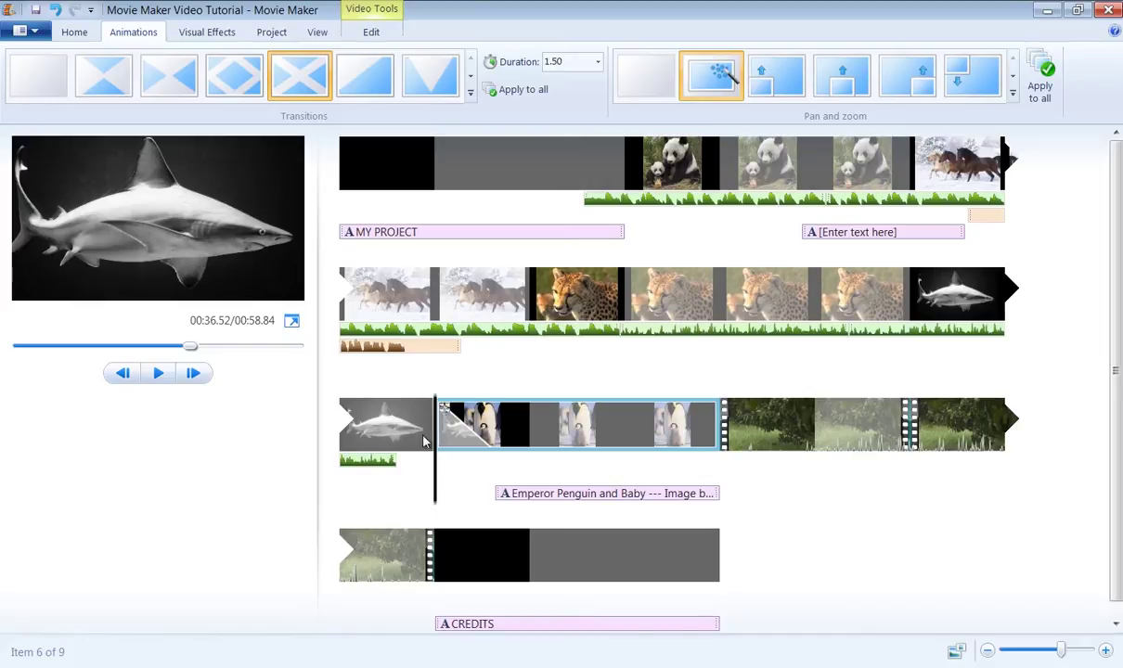
left_click(618, 430)
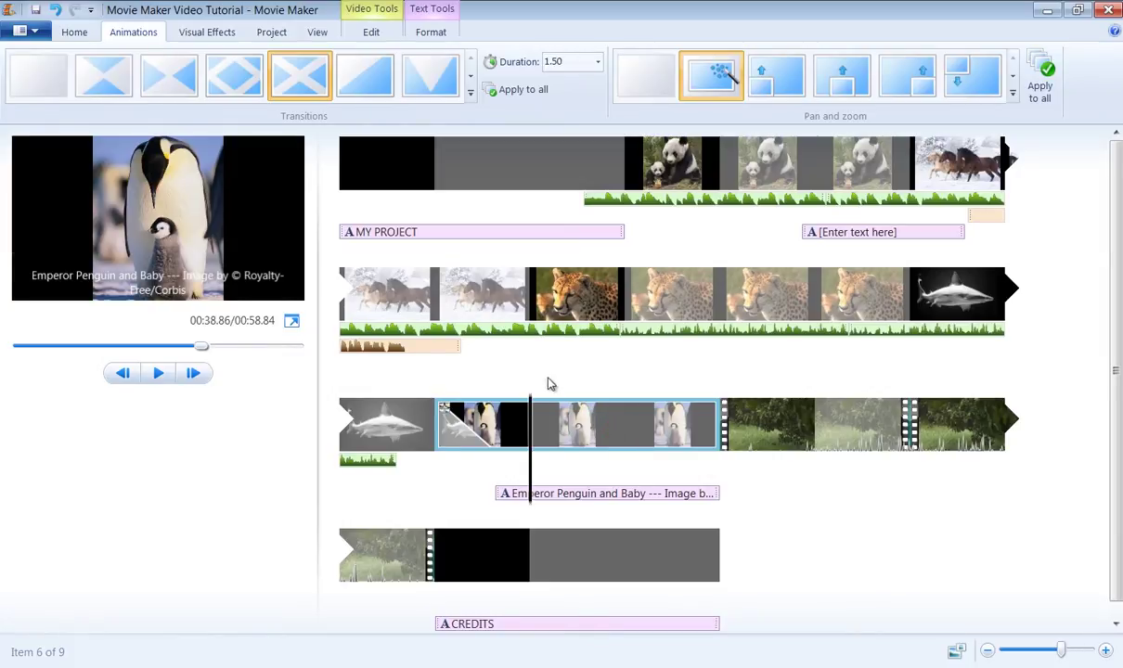
left_click(37, 76)
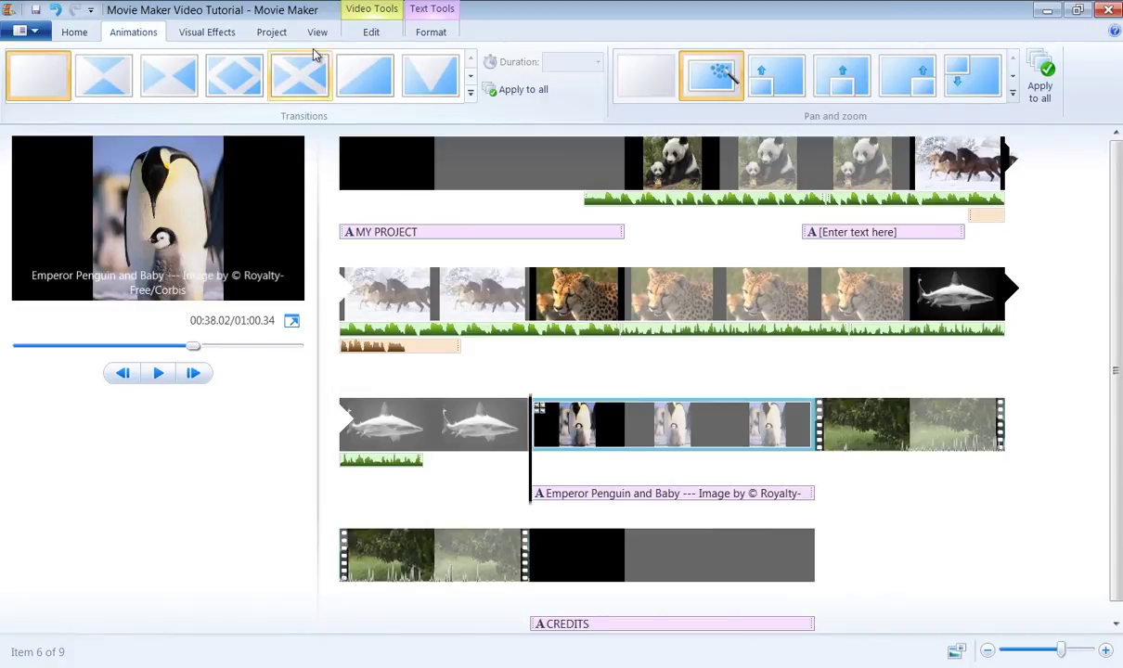
left_click(625, 81)
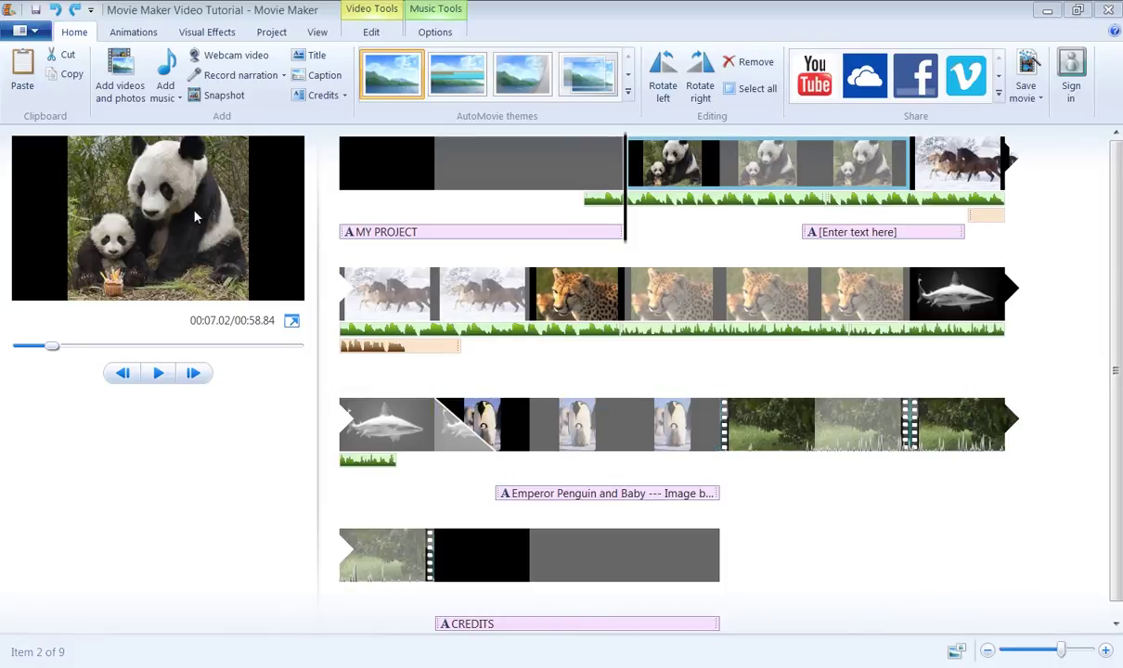
Apply the Threshold visual effect to the penguin clip from the Visual Effects gallery.
left_click(206, 31)
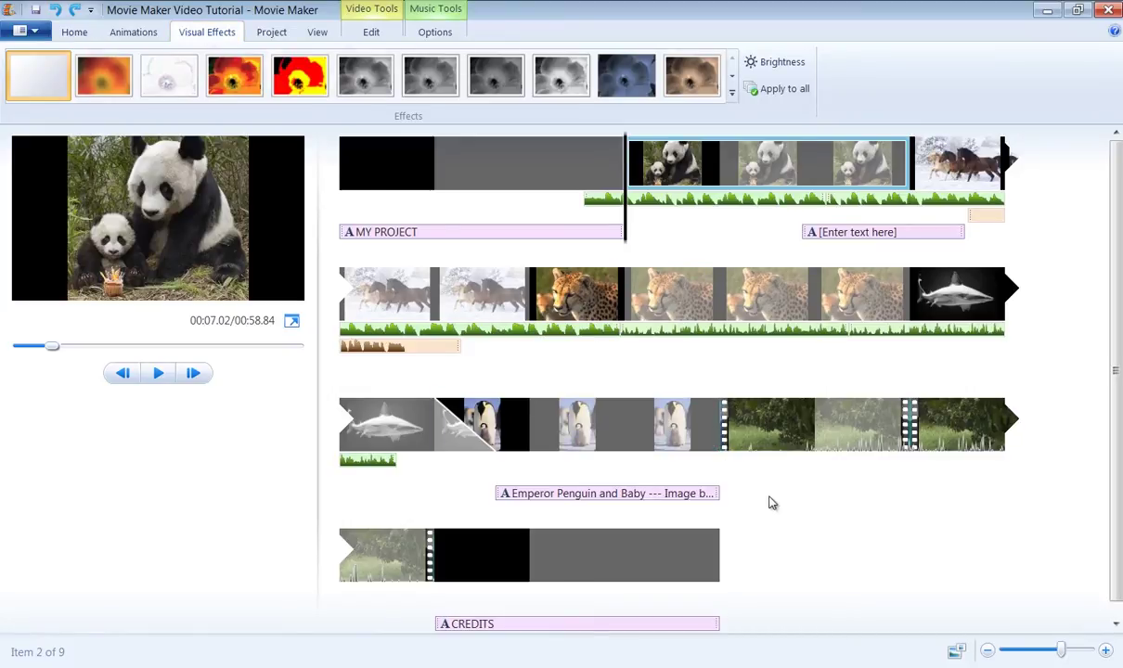
left_click(625, 418)
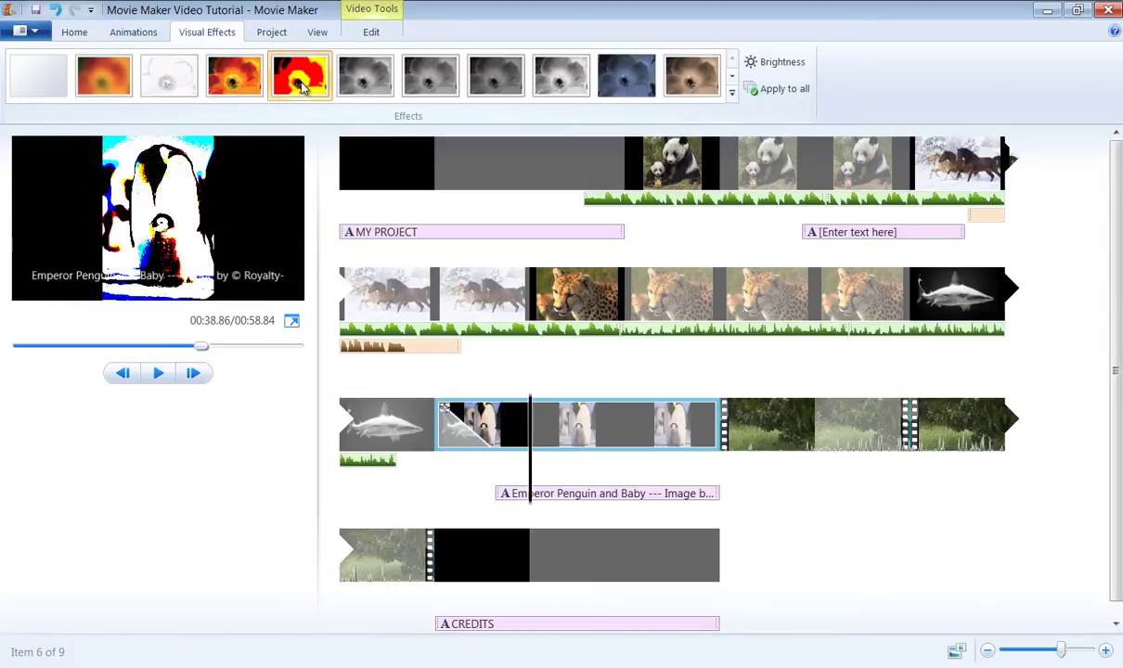
left_click(300, 83)
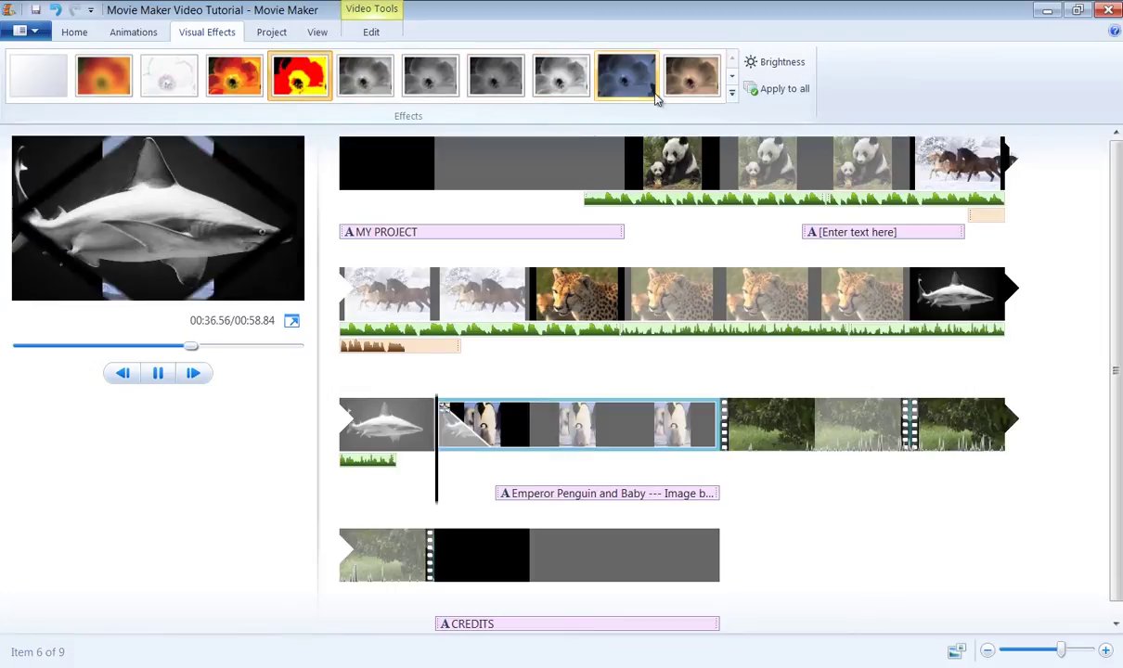
left_click(731, 92)
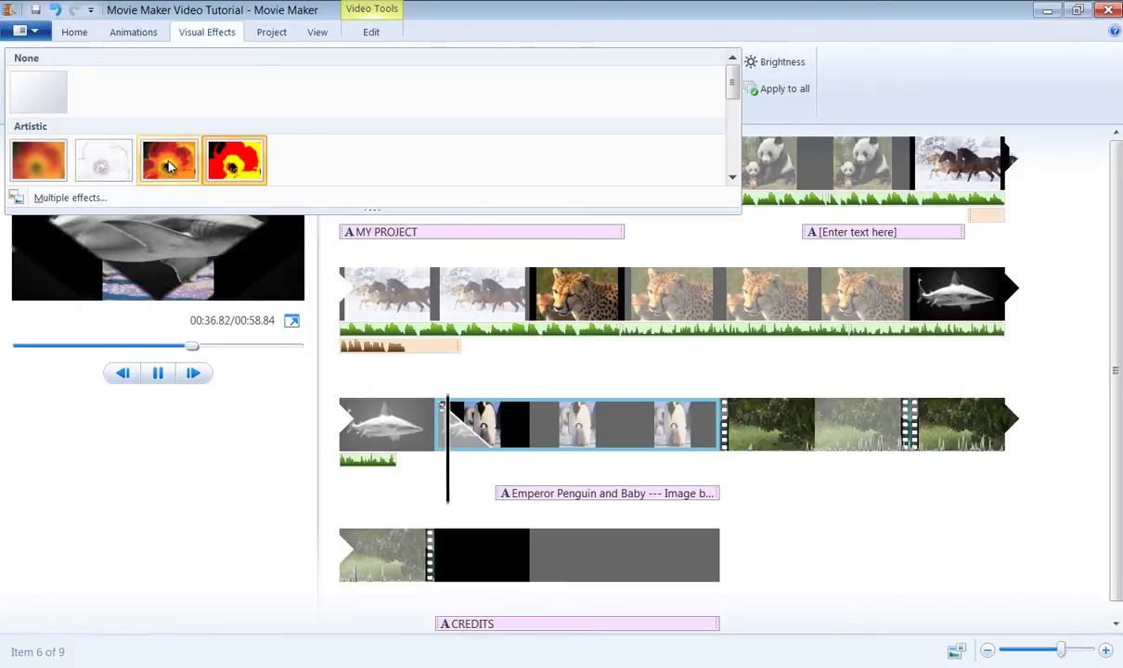
left_click(247, 163)
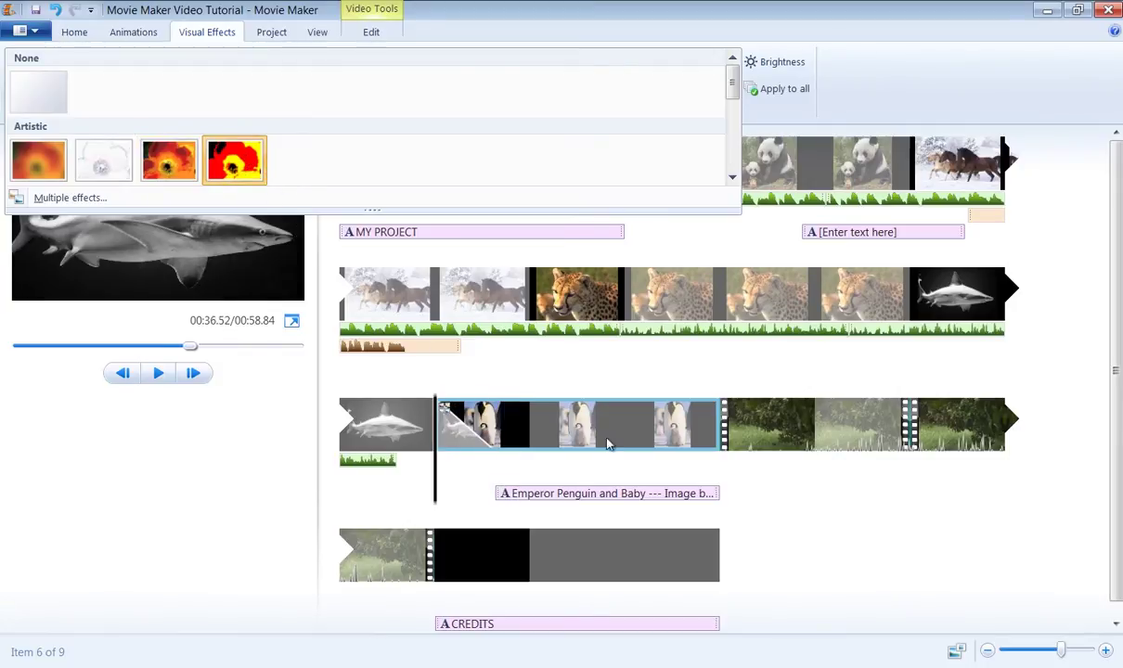
left_click(848, 525)
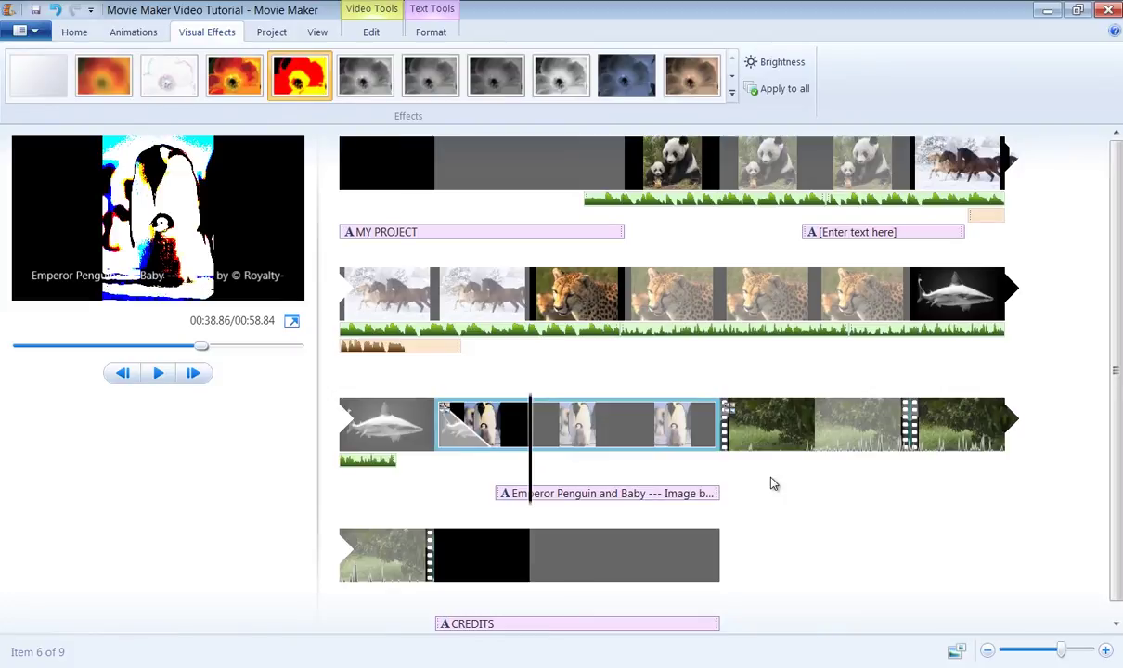
Adjust the Brightness slider for the Rain_001_Preview.mp4 clip.
left_click(756, 420)
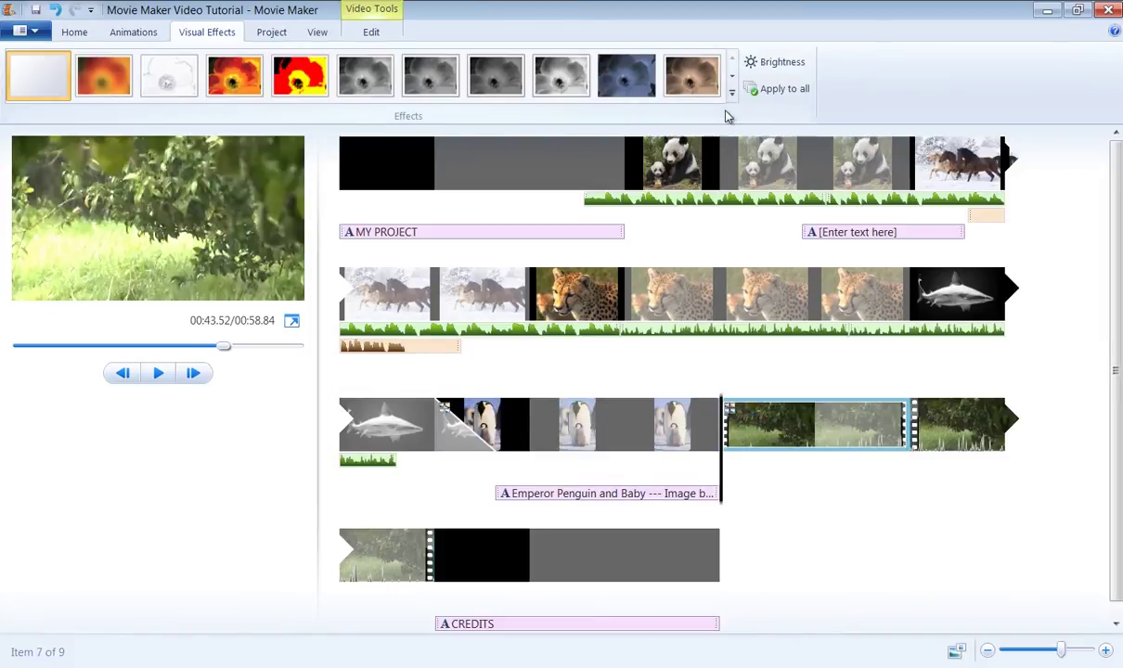
left_click(768, 64)
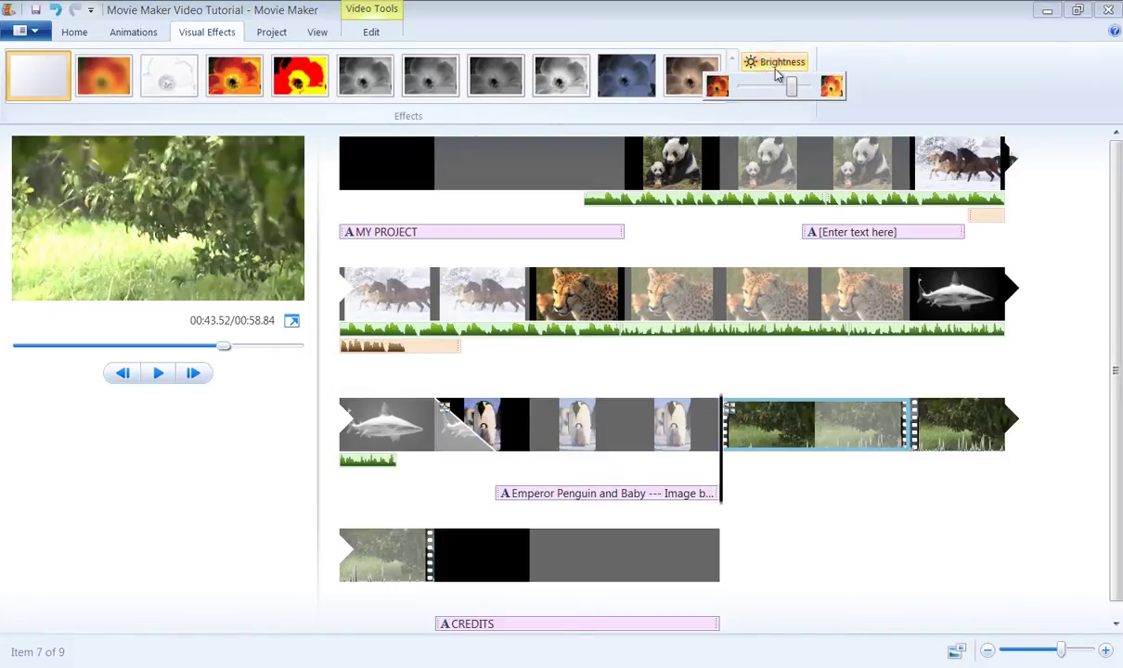
mouse_move(791, 86)
left_mouse_down()
mouse_move(747, 85)
mouse_move(801, 86)
mouse_move(742, 85)
mouse_move(792, 87)
left_mouse_up()
left_click_drag(793, 87, 791, 85)
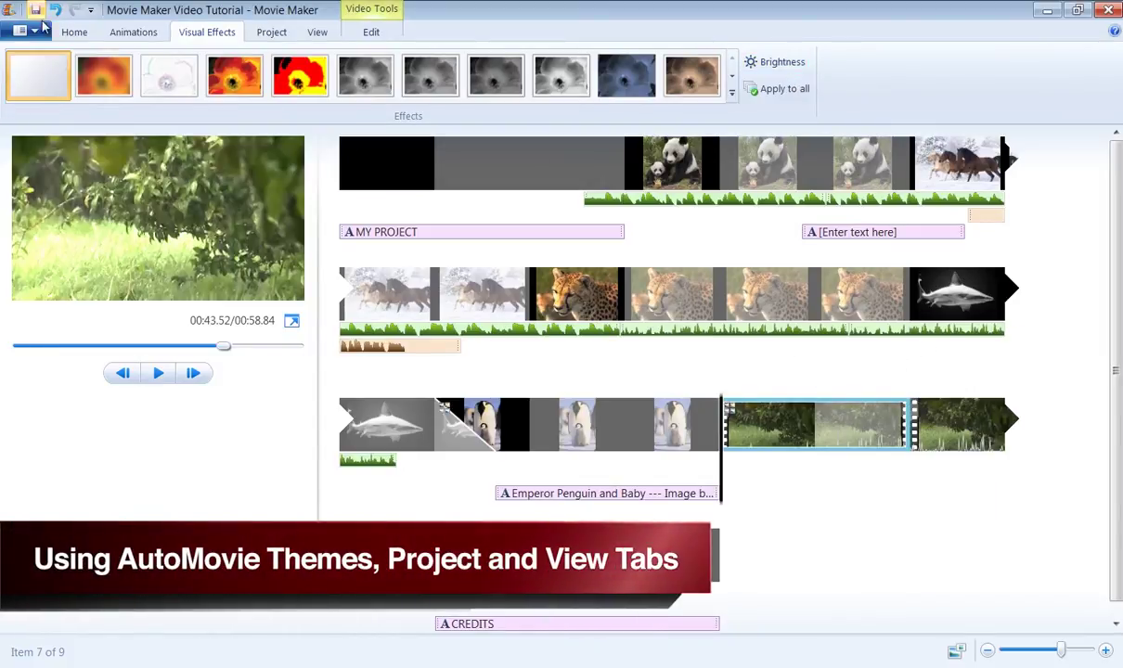
Try the Fade AutoMovie theme, then apply Contemporary to the whole slideshow.
left_click(74, 33)
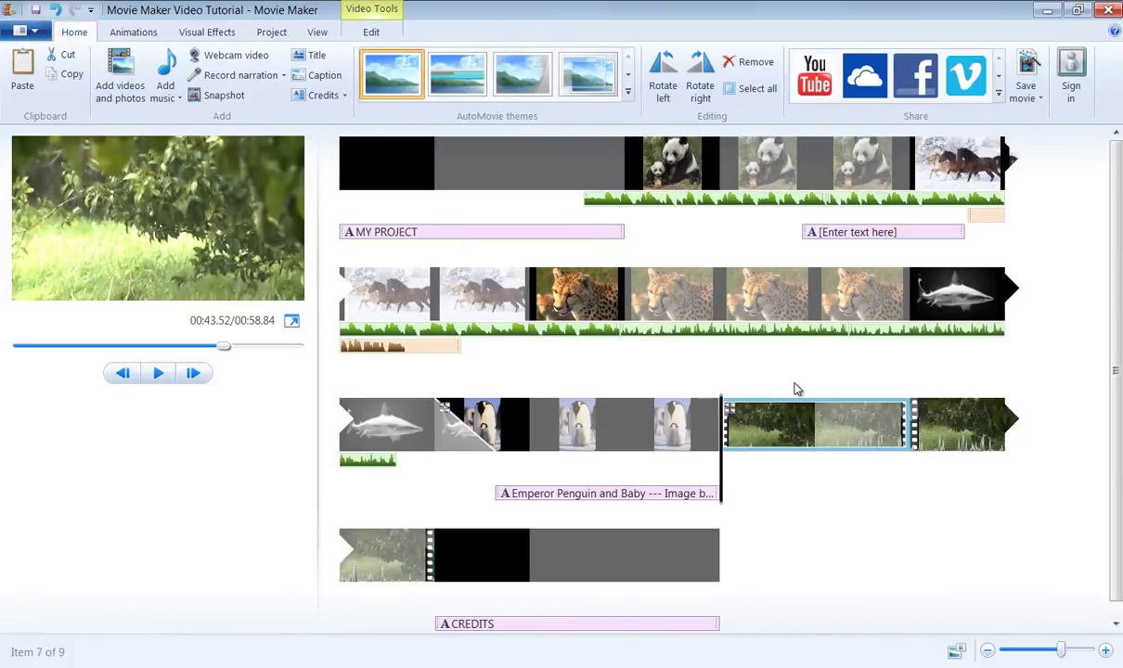
left_click(628, 91)
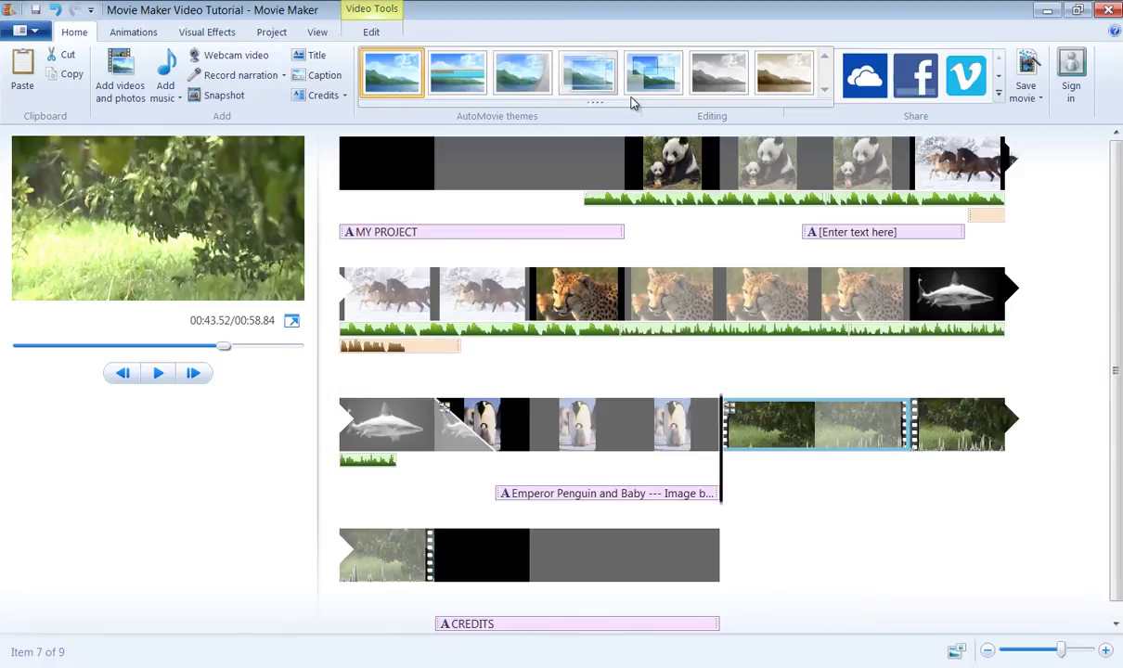
left_click(597, 88)
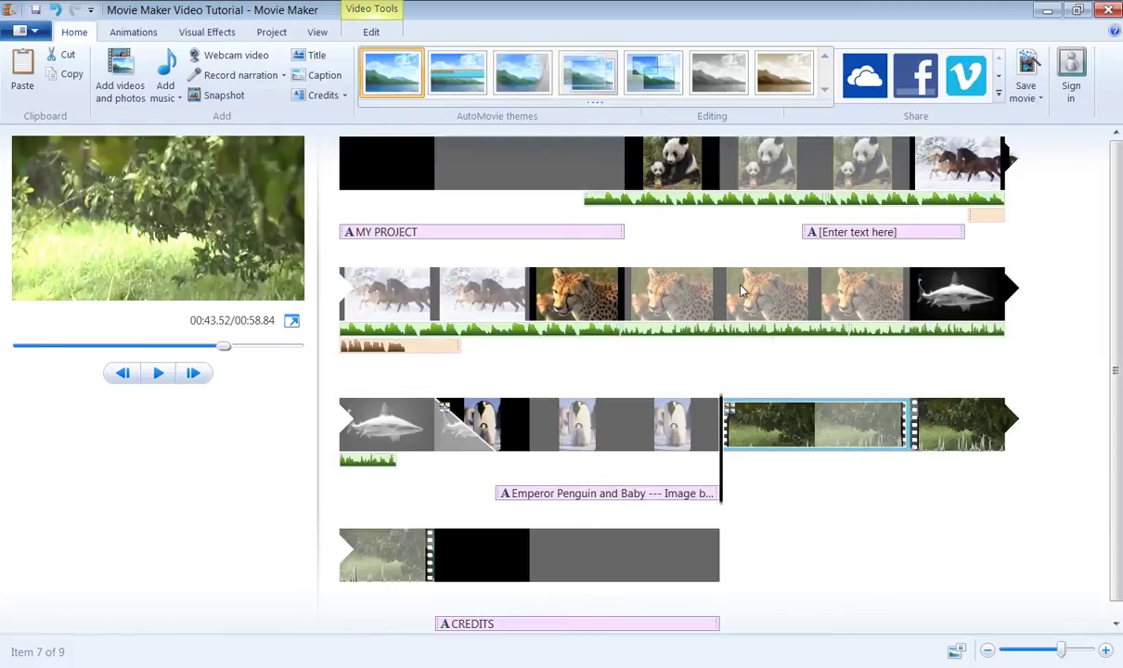
left_click(467, 84)
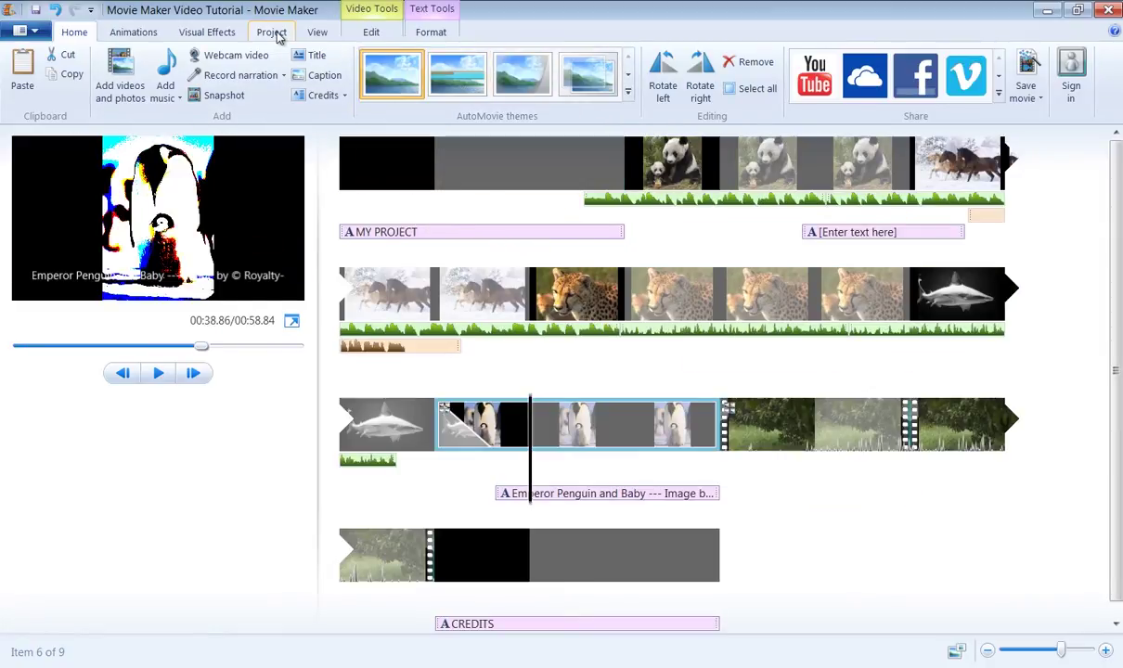
Nudge the audio mix slightly toward music, then fit the movie to the music (00:35.40).
left_click(272, 32)
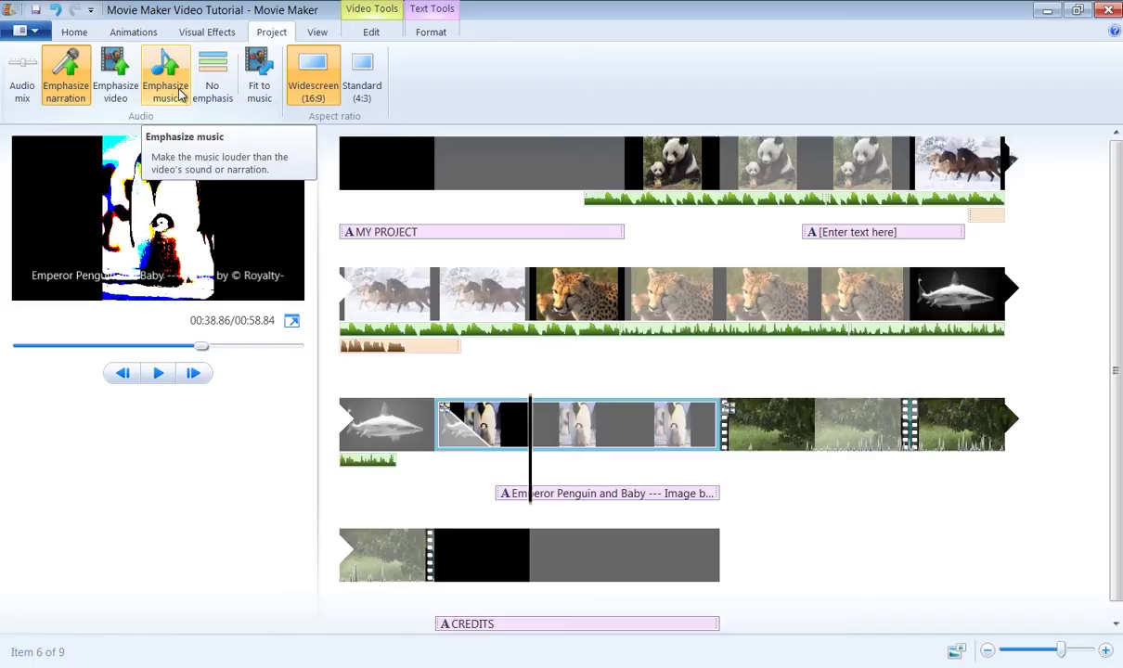
left_click(20, 98)
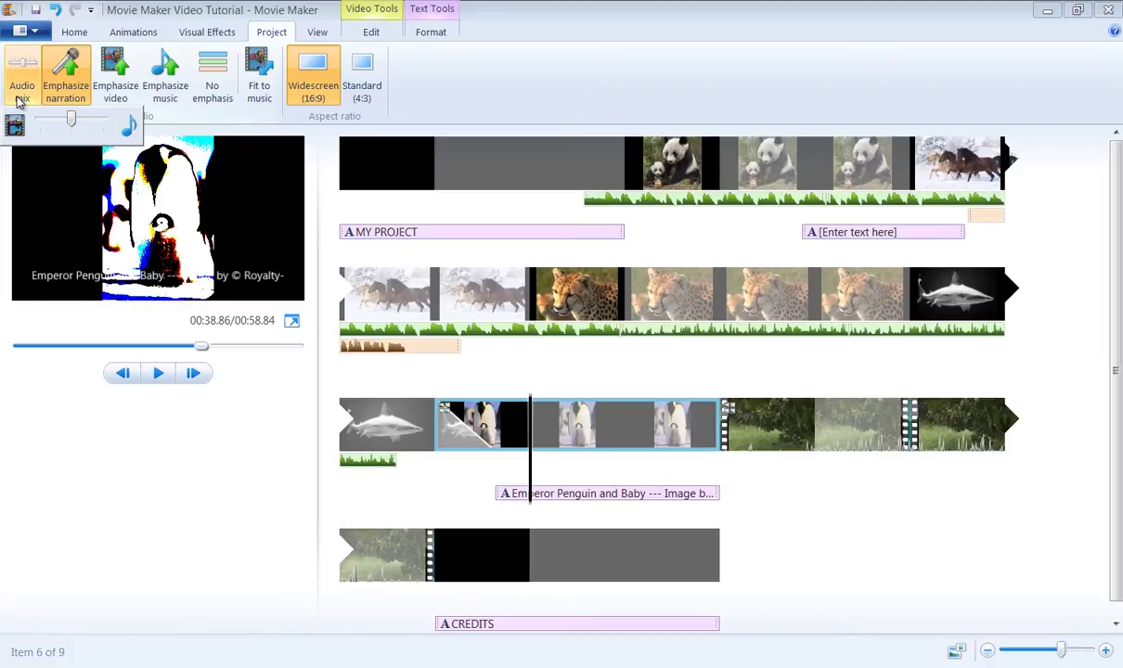
mouse_move(71, 120)
left_mouse_down()
mouse_move(111, 122)
mouse_move(56, 121)
left_mouse_up()
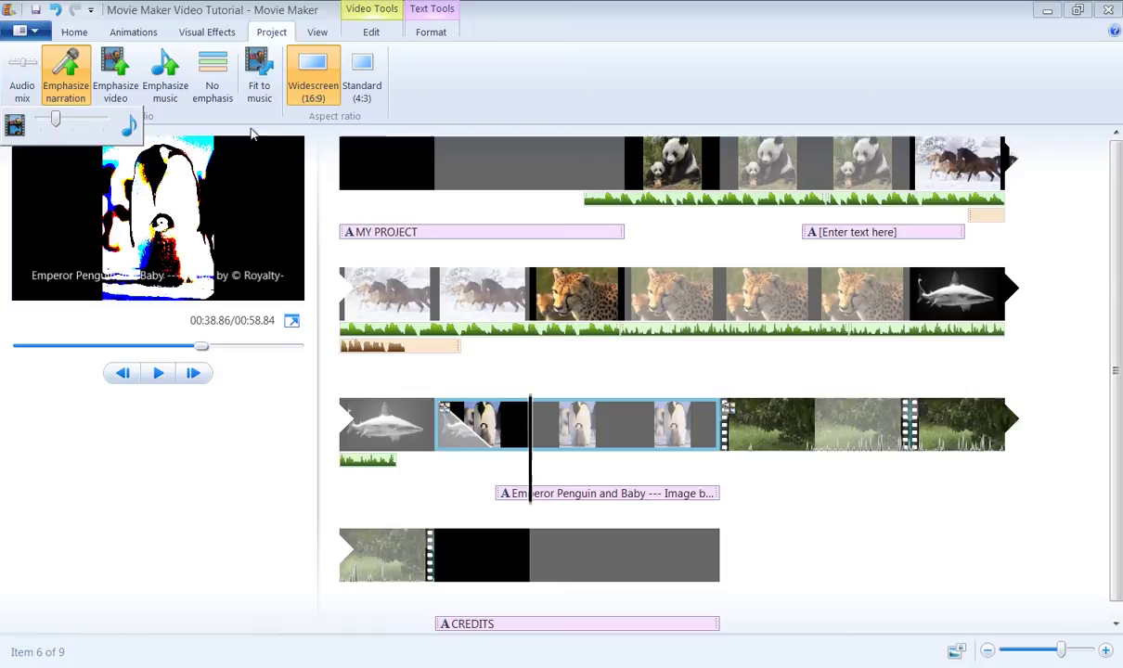
left_click(267, 86)
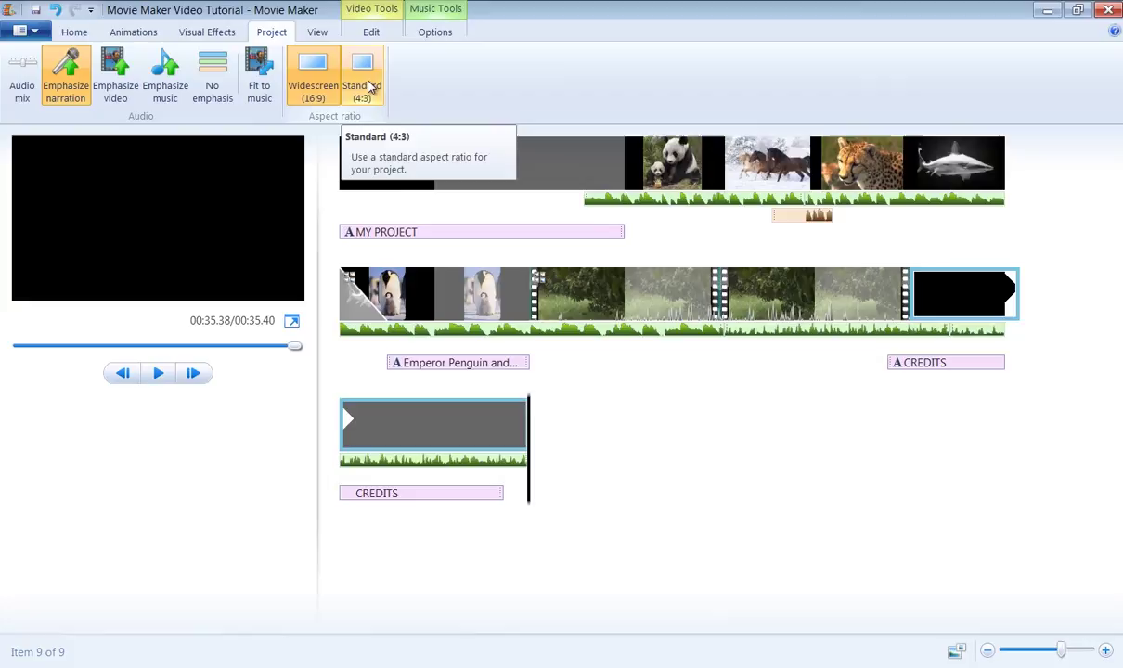
left_click(538, 296)
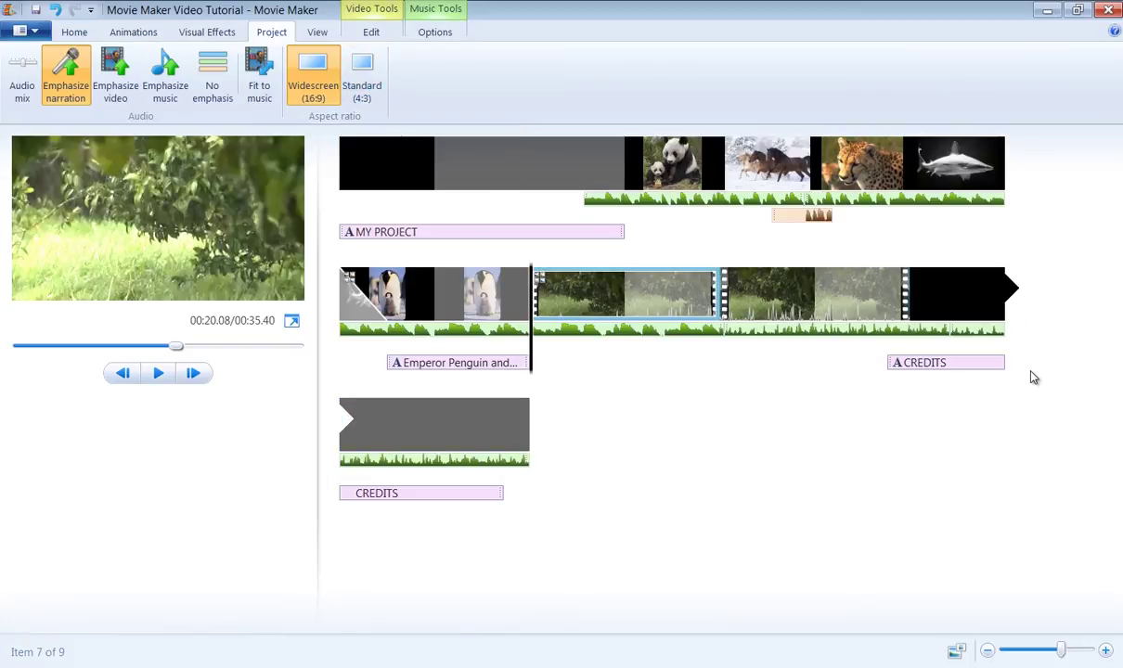
left_click(360, 73)
left_click(312, 74)
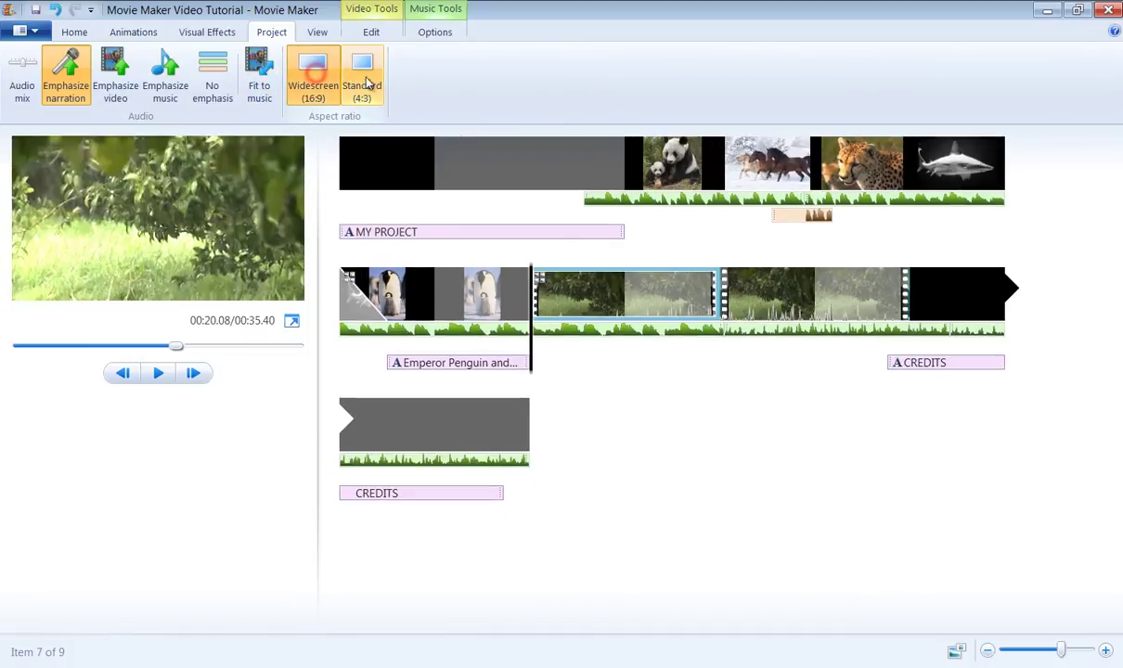
left_click(370, 83)
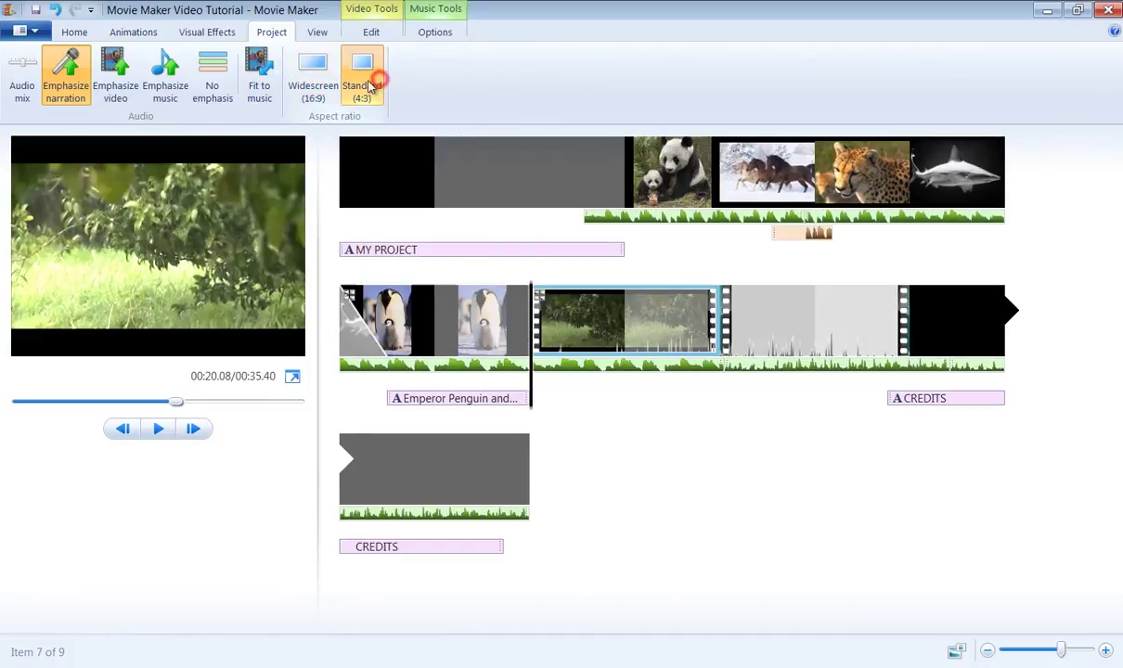
left_click(314, 90)
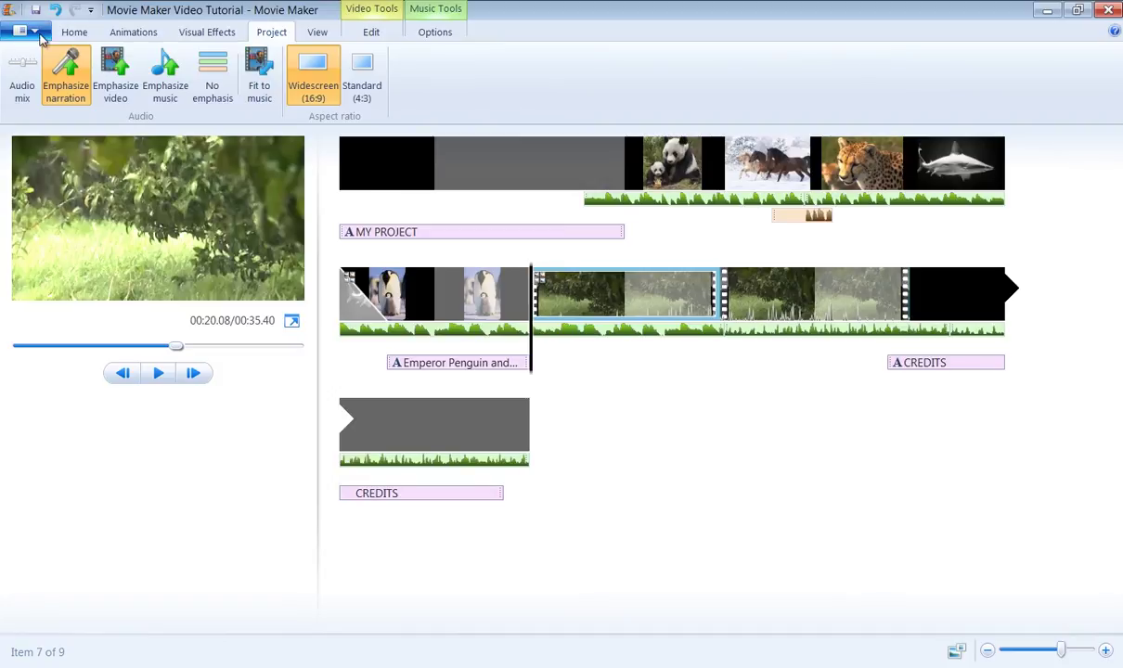
Save a project copy, adding '1' before .wlmp to make 'Movie Maker Video Tutorial1.wlmp'.
left_click(37, 33)
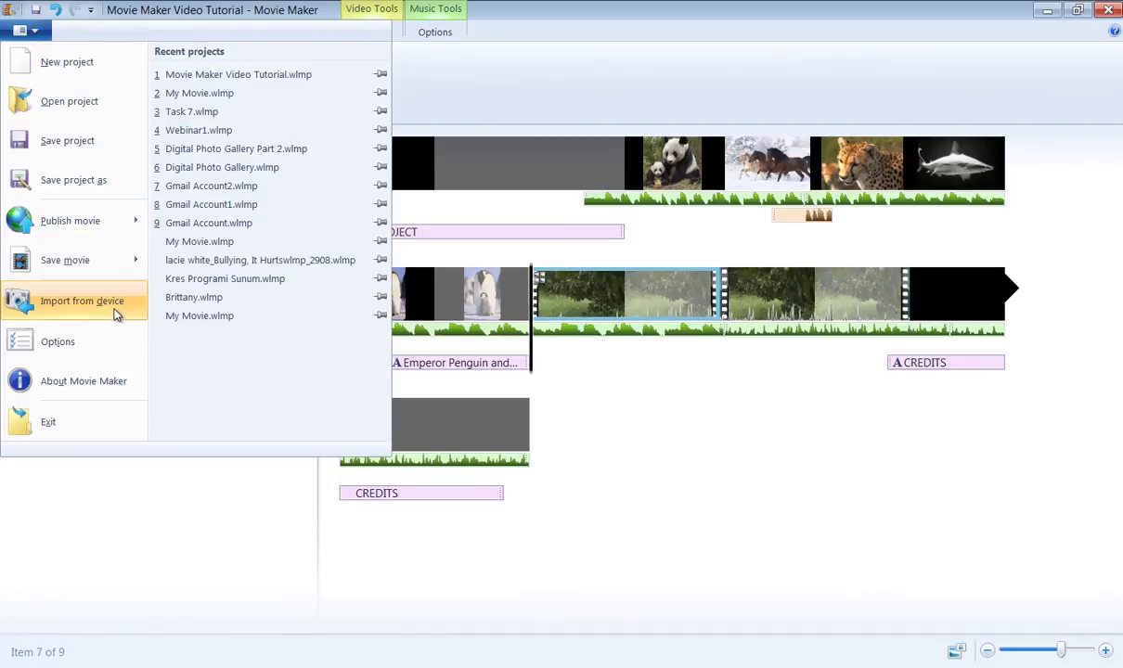
key("Escape")
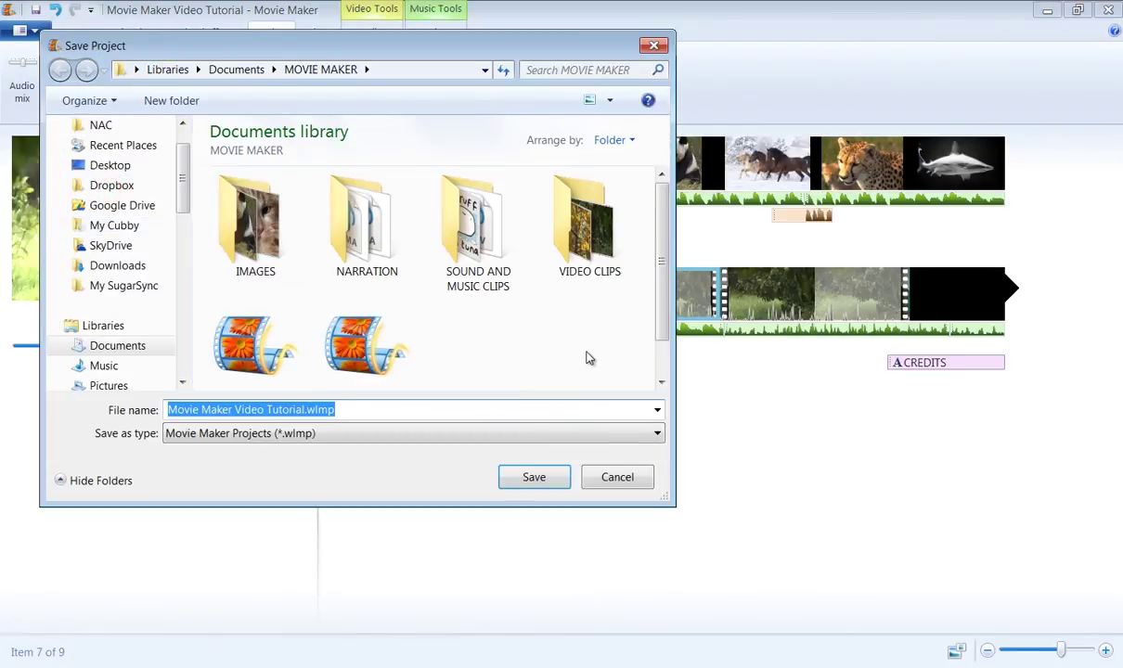
key("End")
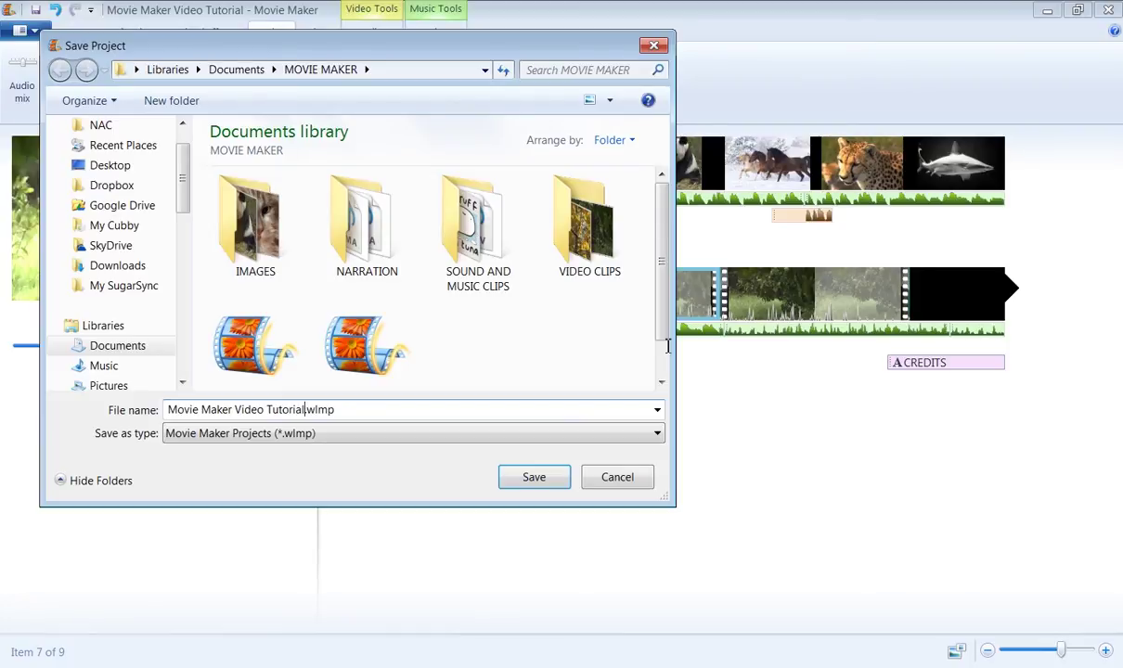
key("Left")
key("Left")
key("Left")
key("Left")
key("Left")
type("1")
key("Return")
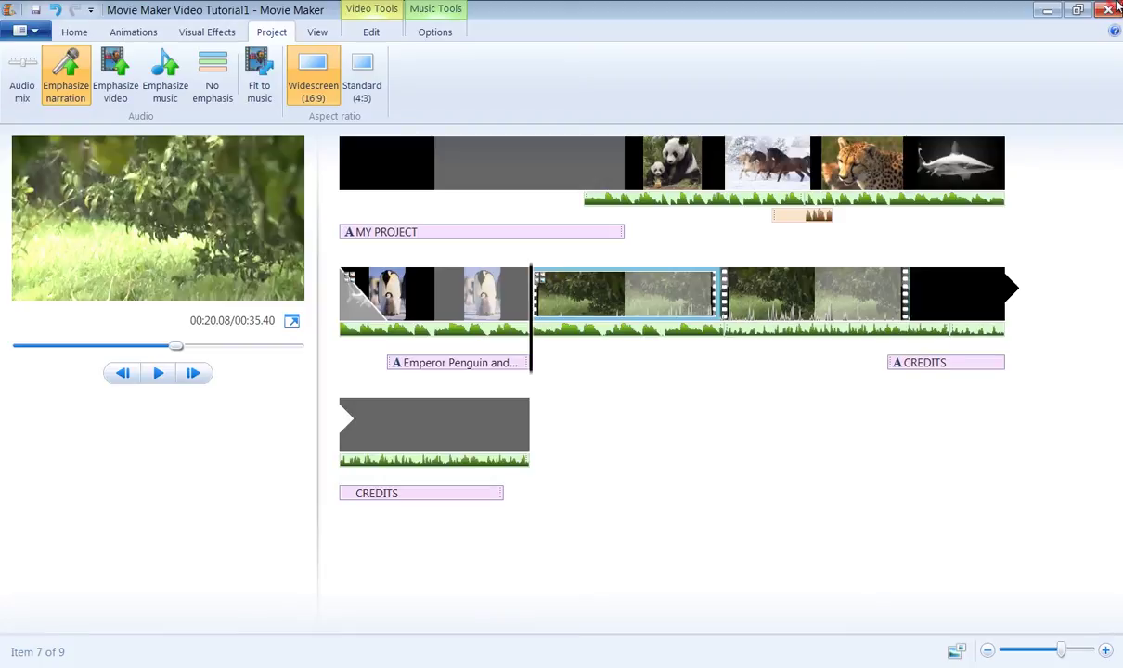
Close Movie Maker and reopen Movie Maker Video Tutorial1.wlmp from the MOVIE MAKER folder.
left_click(1117, 6)
mouse_move(1116, 7)
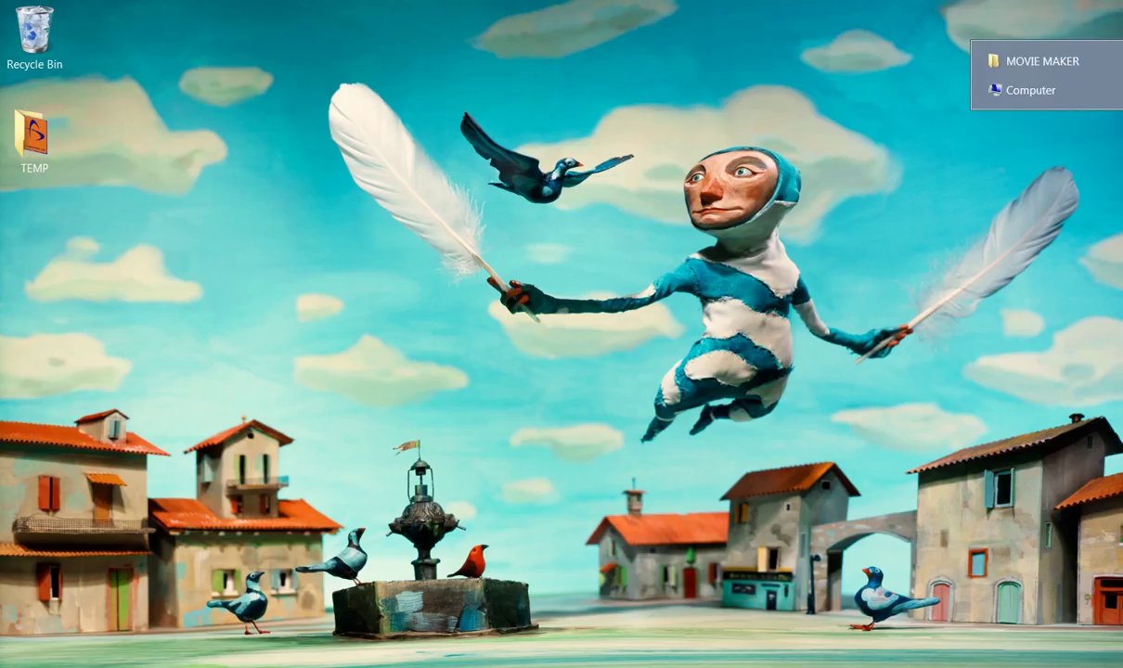
left_click(1044, 56)
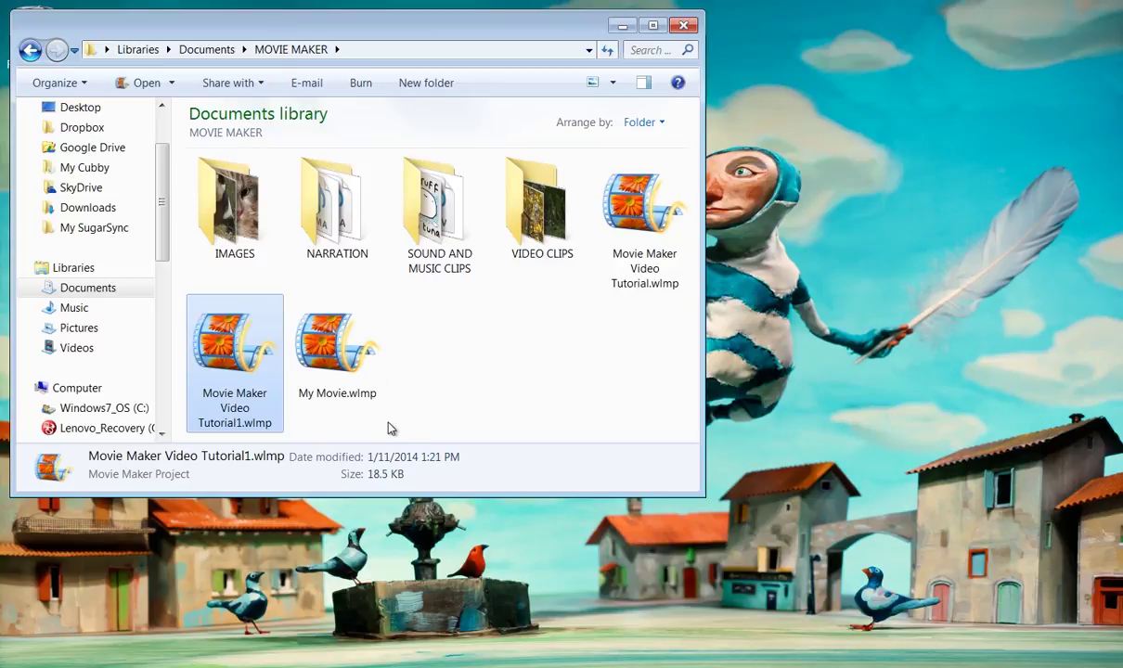
double_click(249, 379)
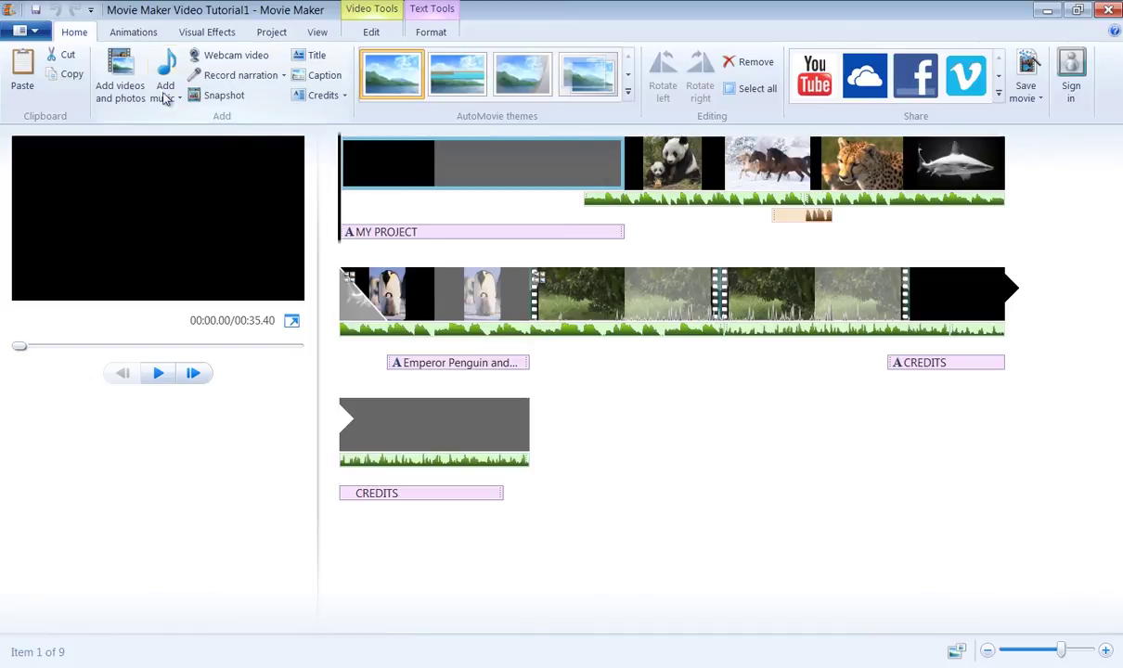
Browse the Save movie settings list to the 1920 x 1080 high-definition display option.
left_click(37, 33)
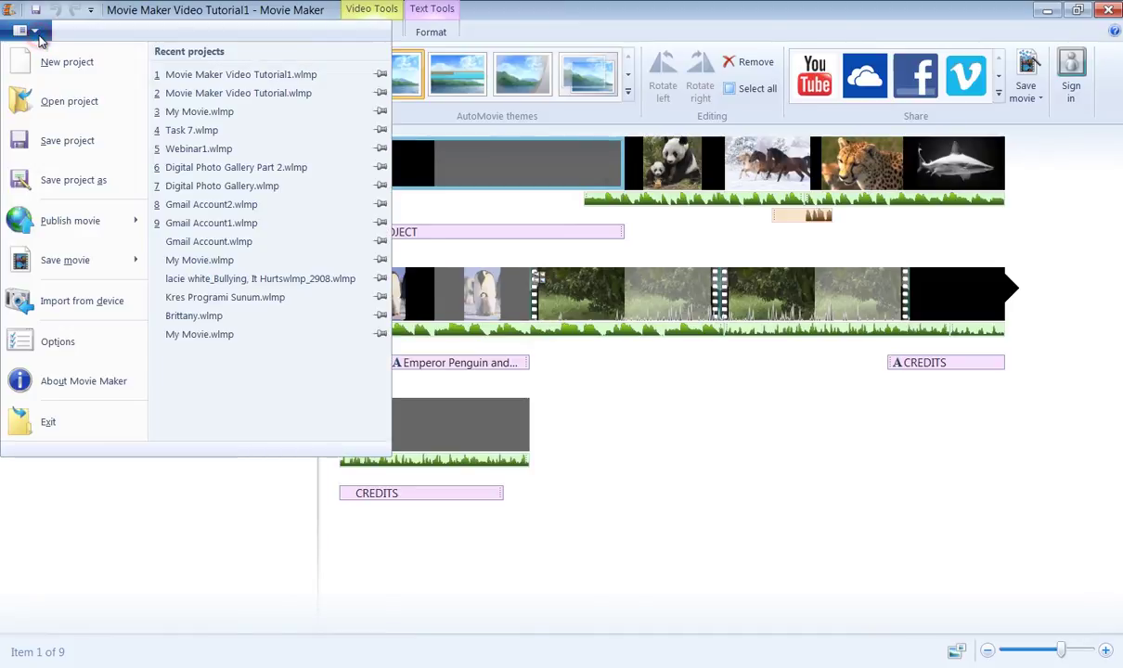
mouse_move(82, 259)
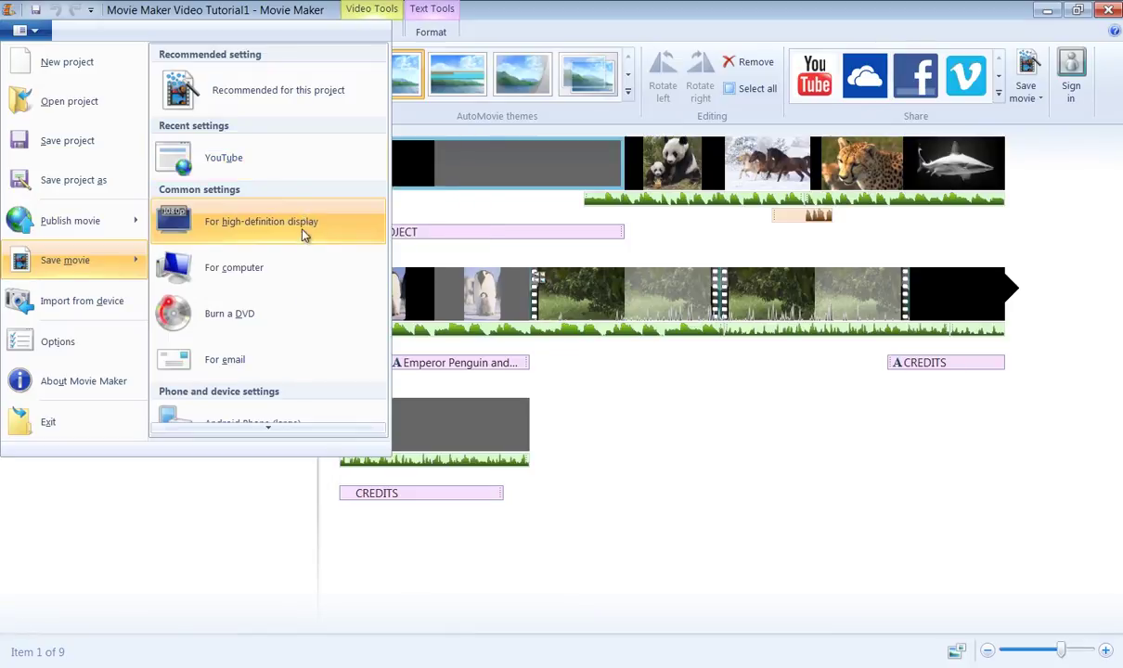
scroll(268, 433, "down", 8)
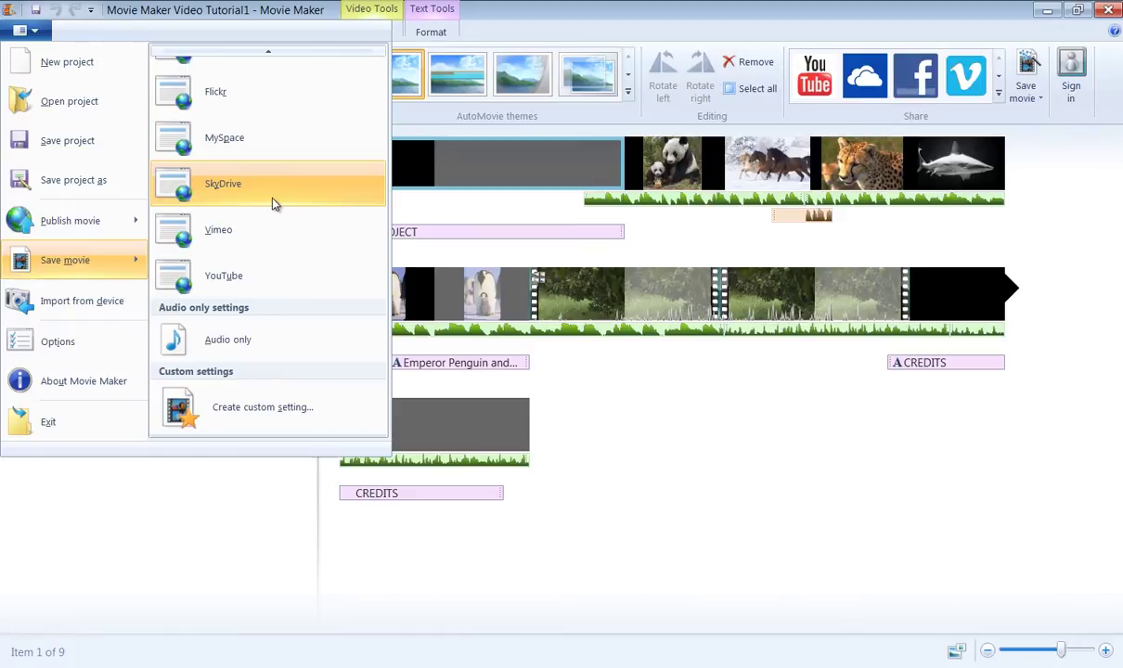
left_click(268, 52)
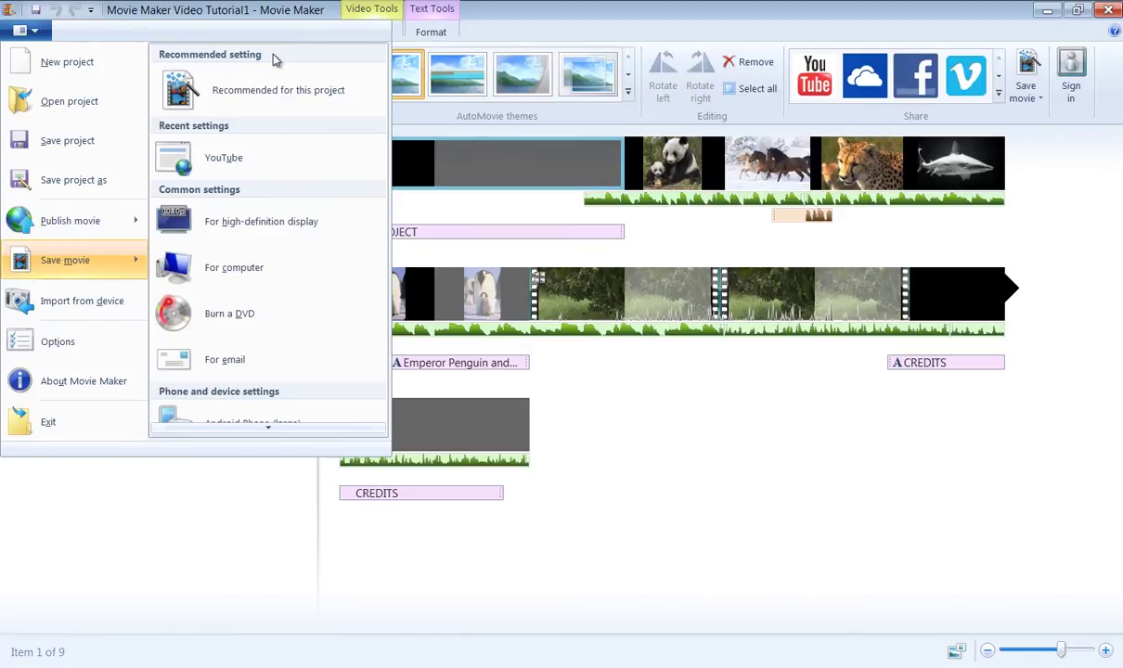
left_click(273, 234)
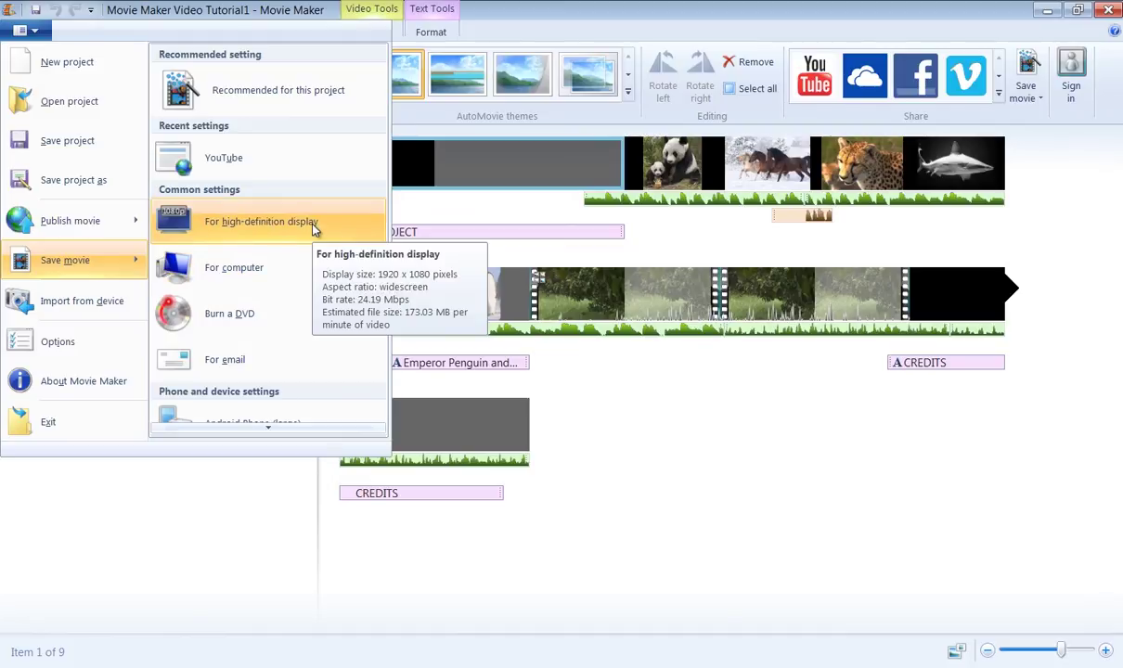
Close the save settings, view the Publish movie services, then close the menu.
left_click(723, 430)
left_click(35, 30)
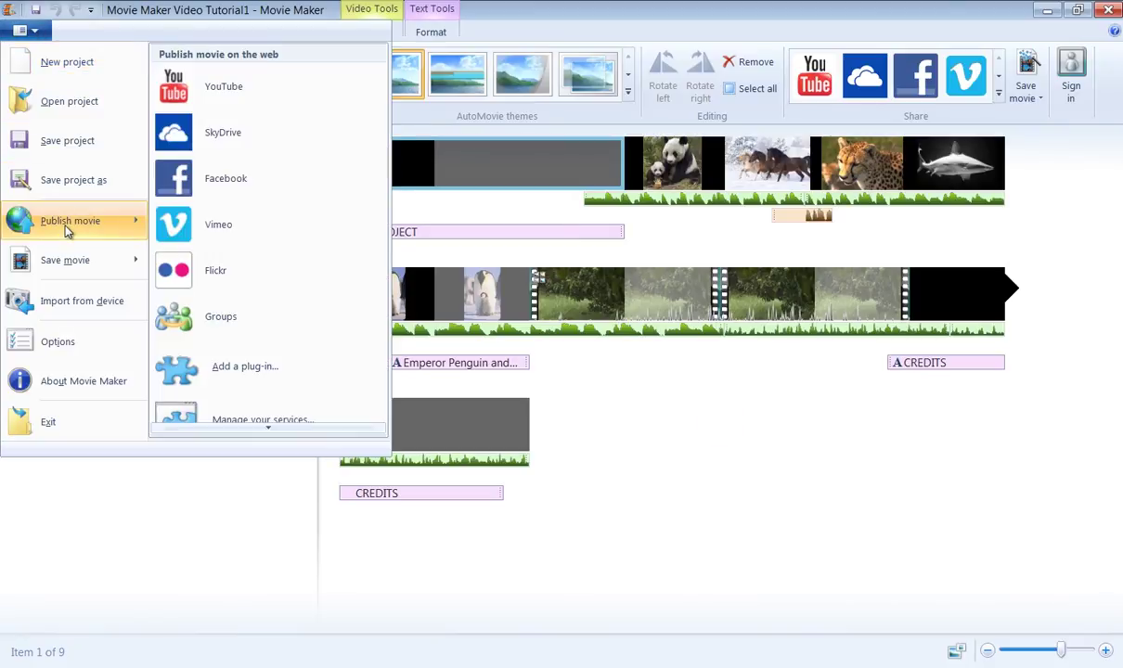
left_click(948, 103)
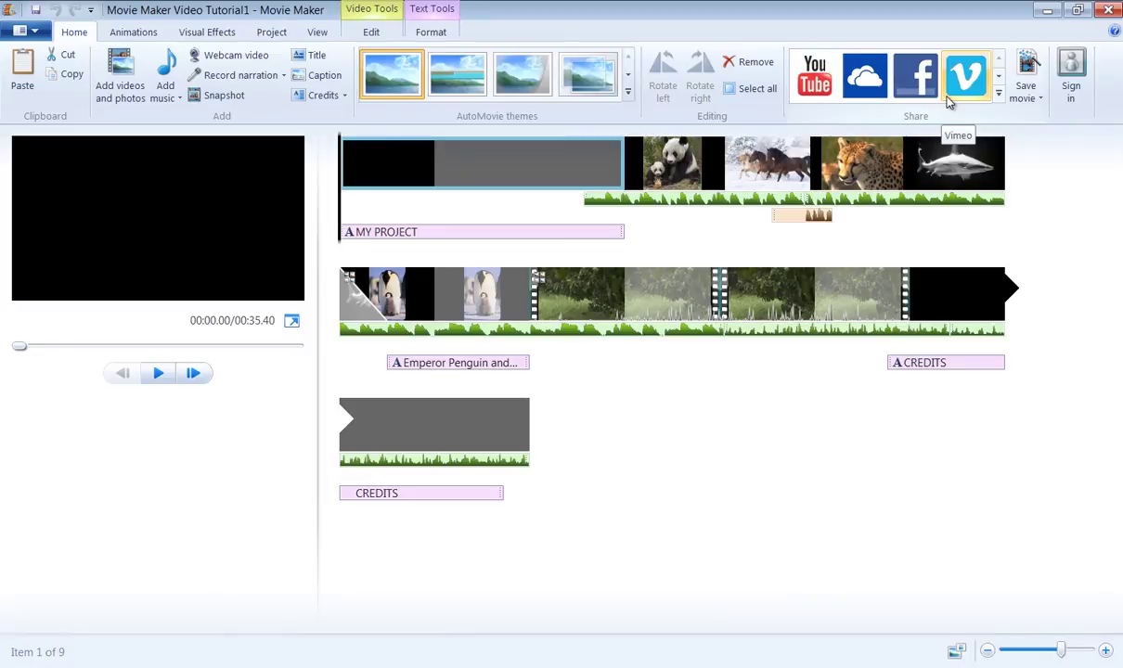